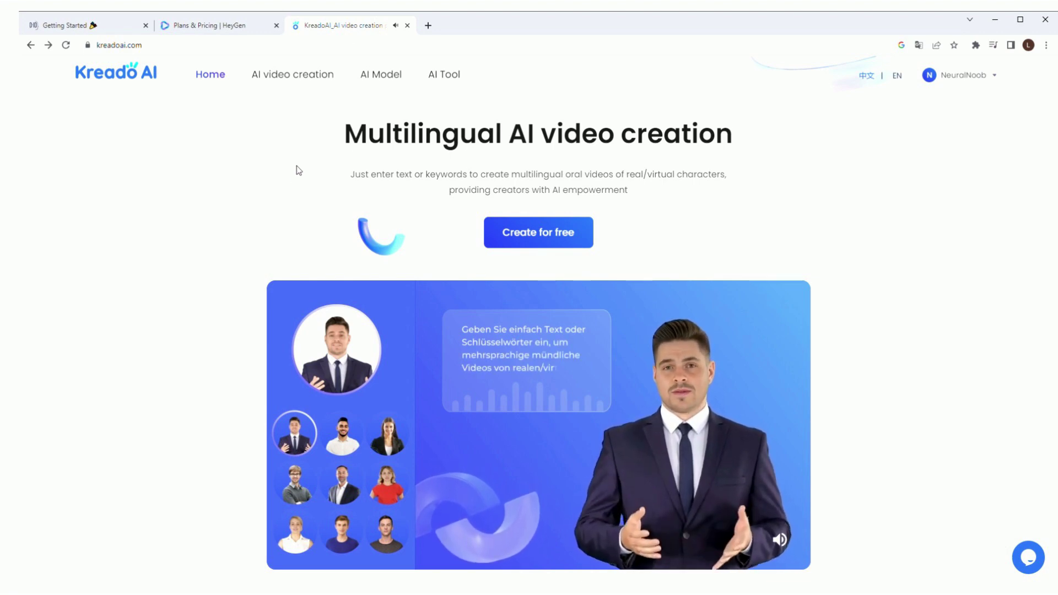
# Step: On the oral broadcast page, preview the first presenter and both cat-ear presenters' videos
pyautogui.click(298, 80)
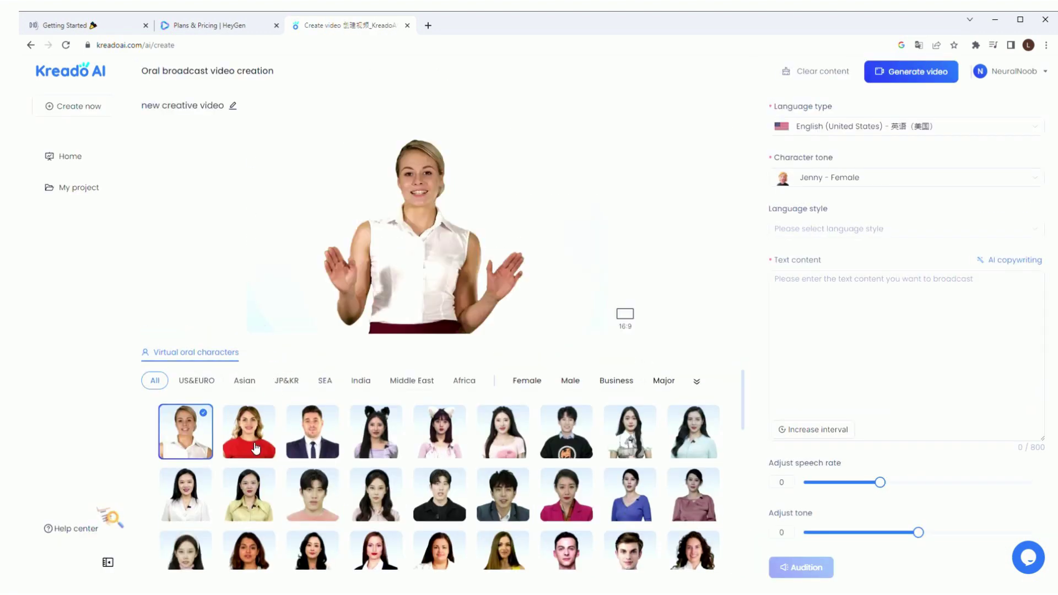
pyautogui.click(190, 454)
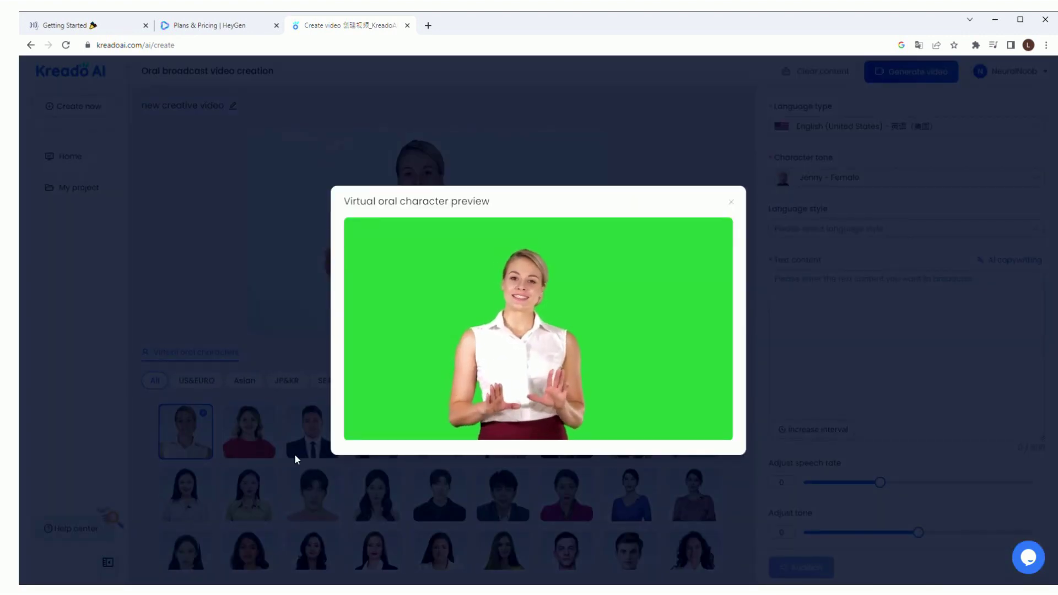
pyautogui.click(257, 447)
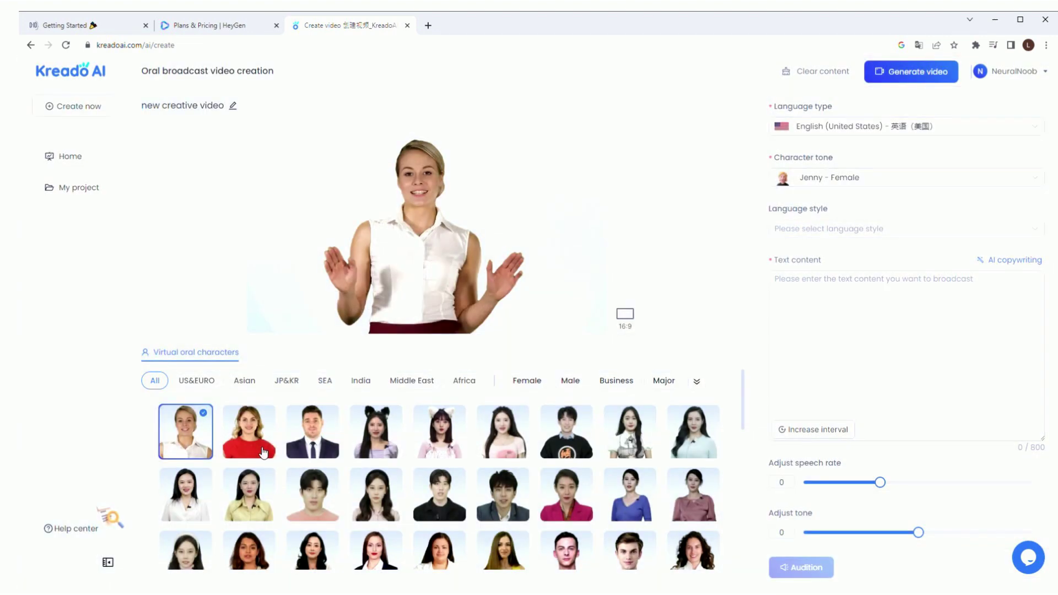
pyautogui.click(377, 450)
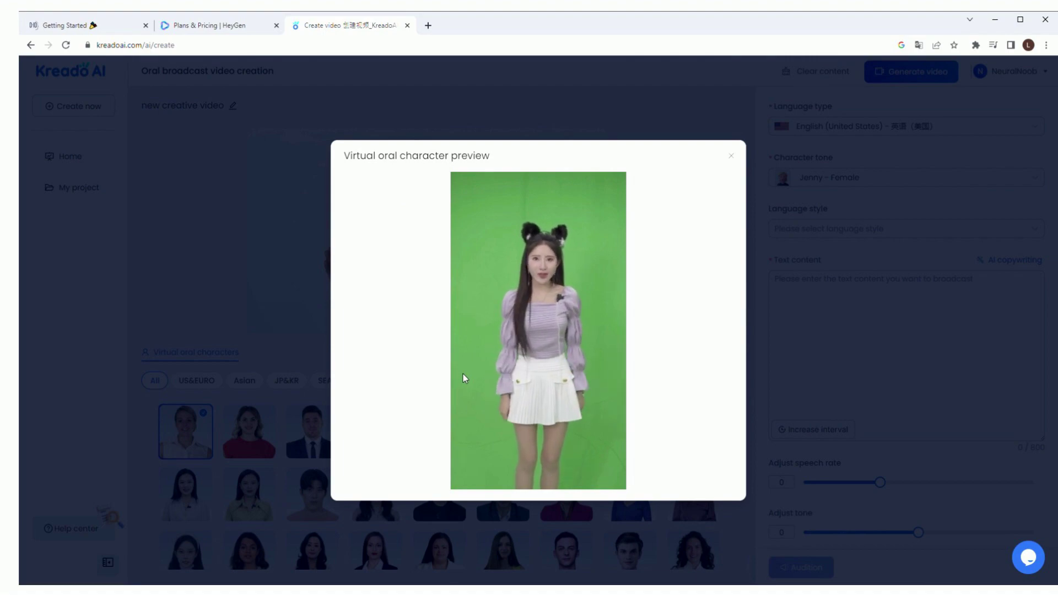
pyautogui.click(233, 377)
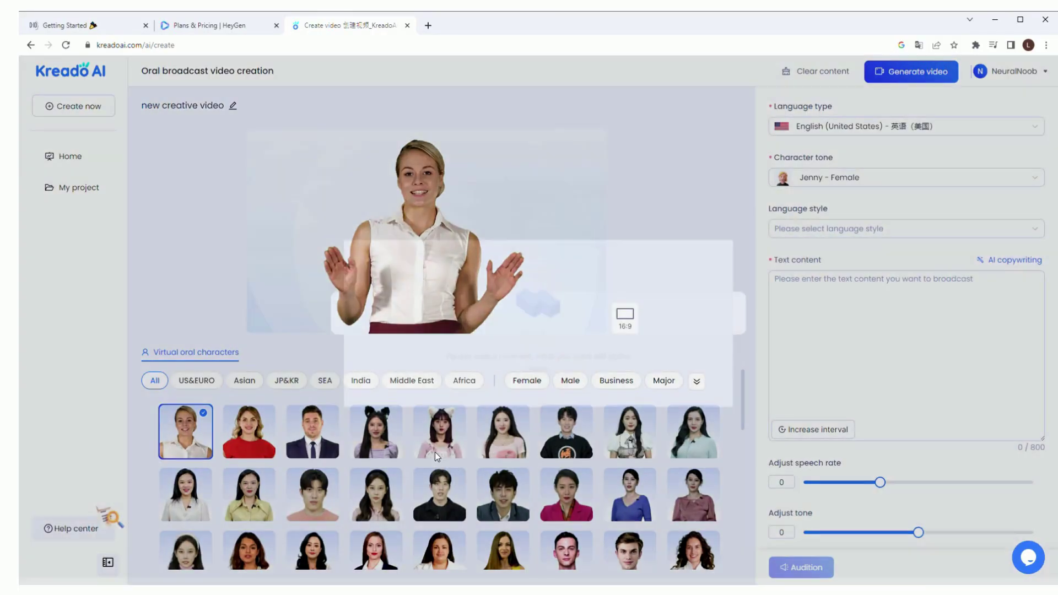
pyautogui.click(435, 452)
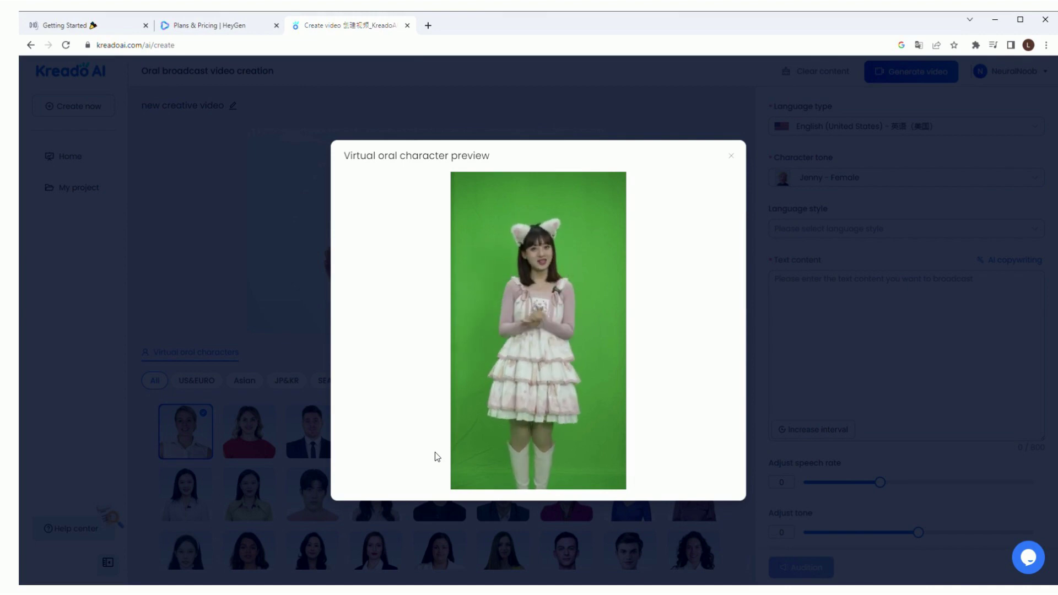
pyautogui.click(281, 359)
# Step: Preview the young man at the desk and the older man, then return to the workbench home
pyautogui.scroll(-3, 312, 452)
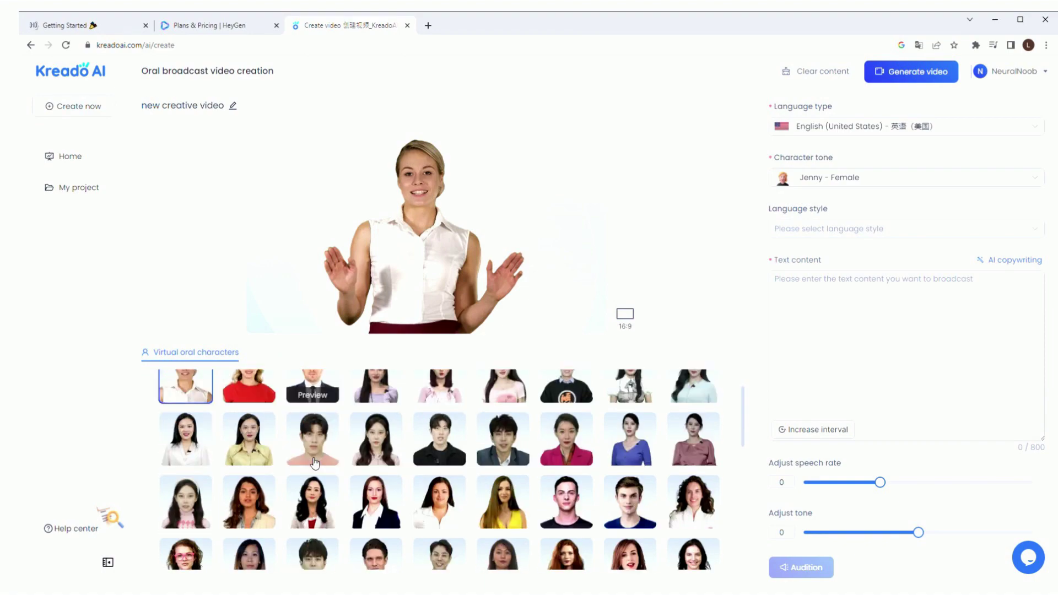
pyautogui.scroll(-3, 312, 461)
pyautogui.click(385, 559)
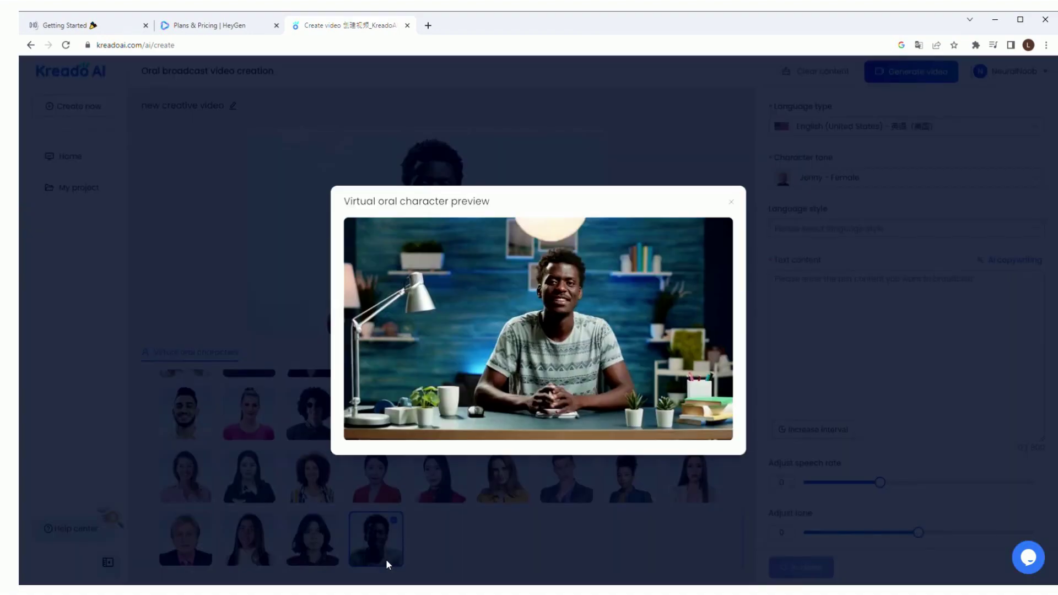
pyautogui.click(301, 555)
pyautogui.click(184, 557)
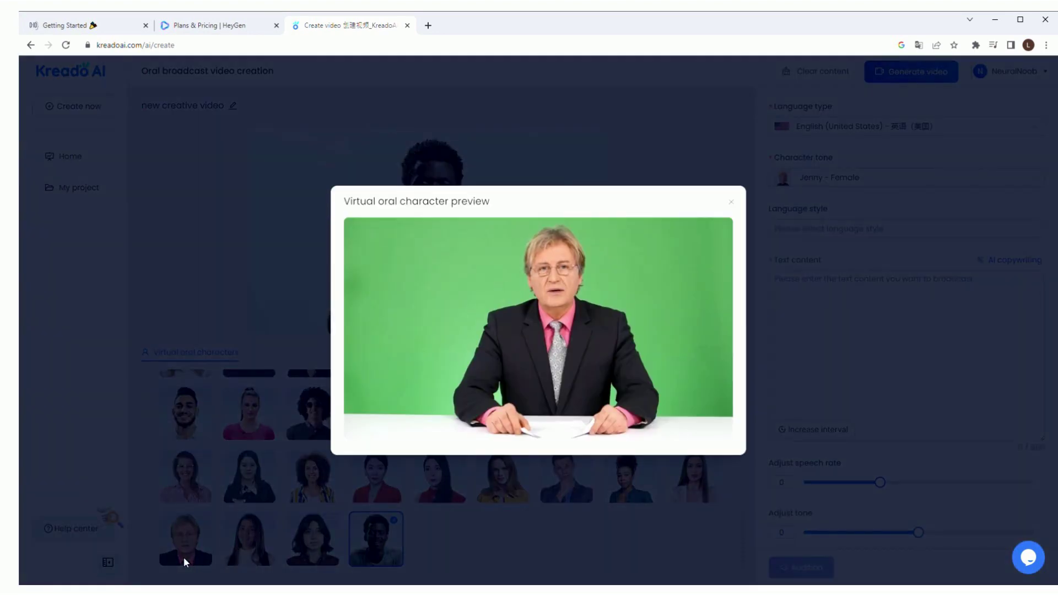
pyautogui.click(240, 344)
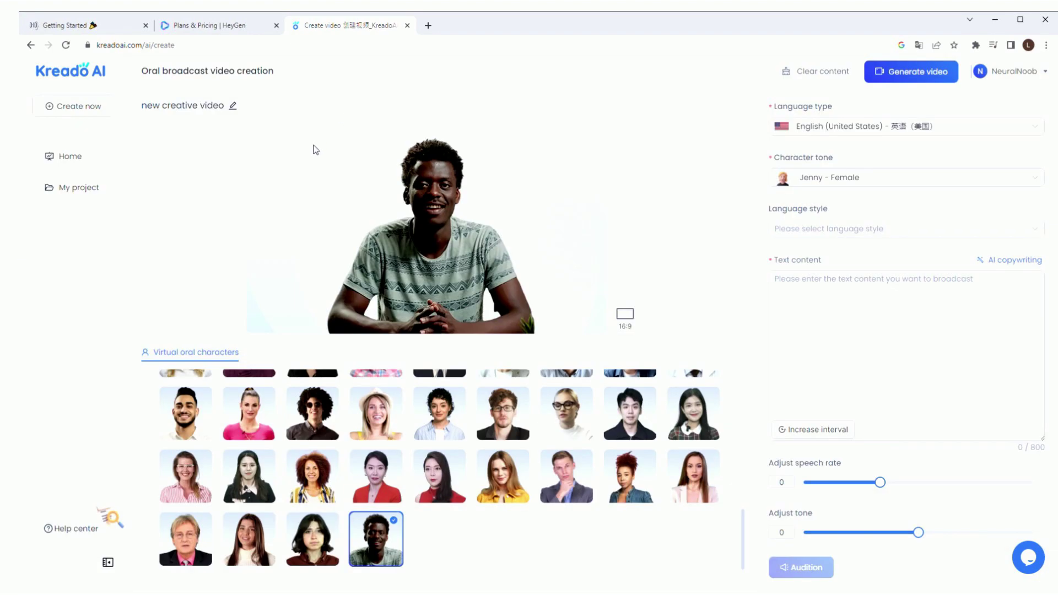
pyautogui.click(86, 159)
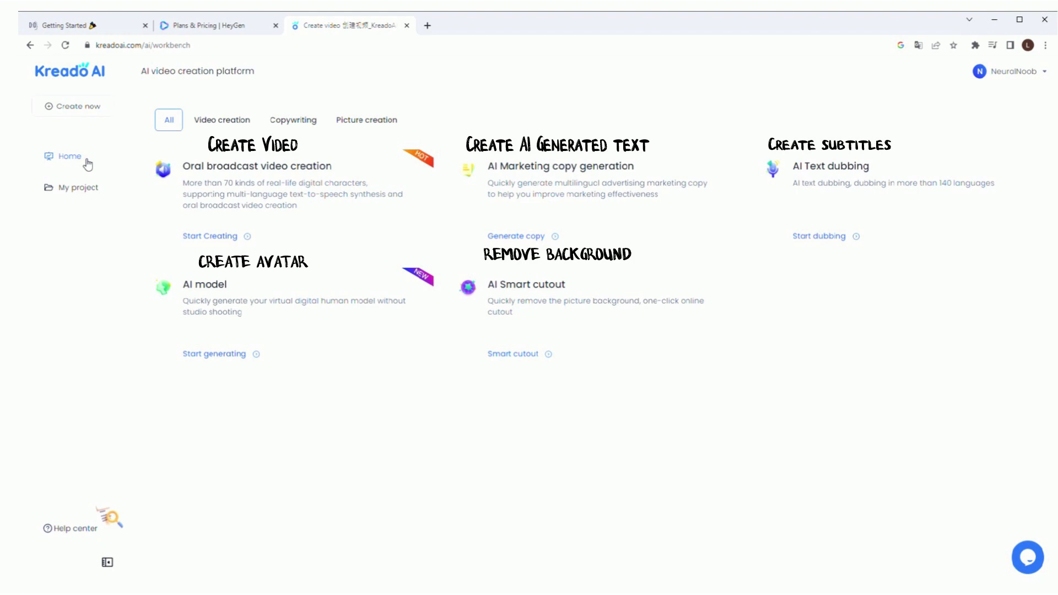
# Step: Generate English marketing copy with keywords 'buy Kreado AI' and description 'marketing', then return home
pyautogui.click(567, 191)
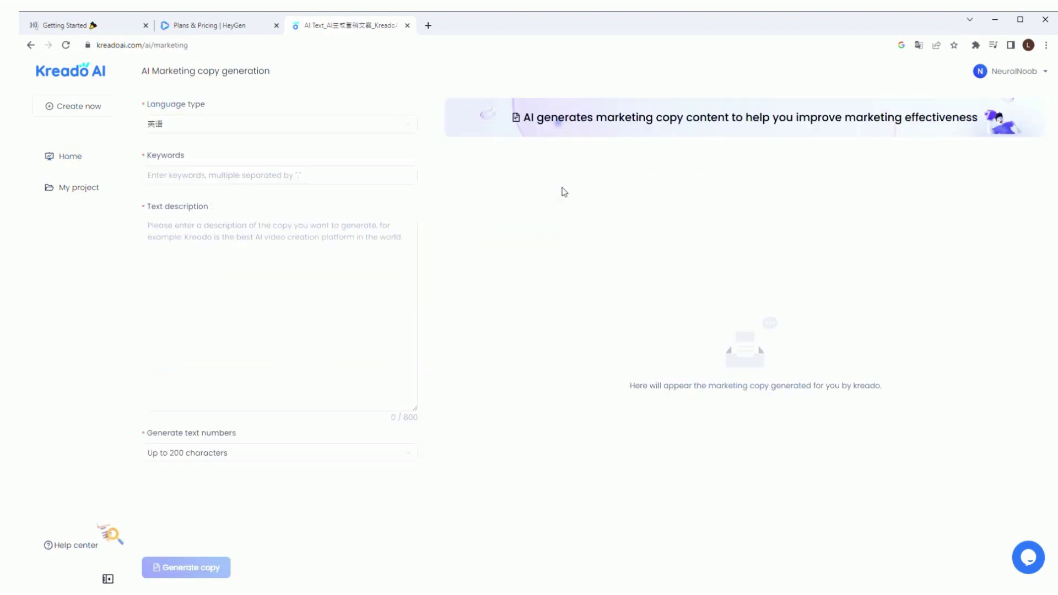
pyautogui.click(194, 124)
pyautogui.click(194, 183)
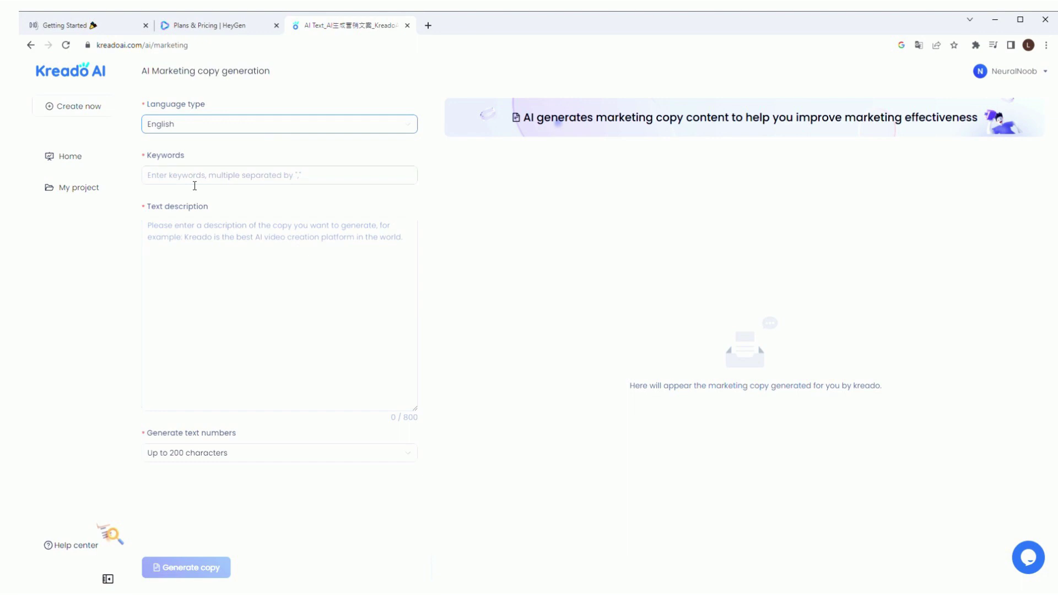
pyautogui.click(220, 177)
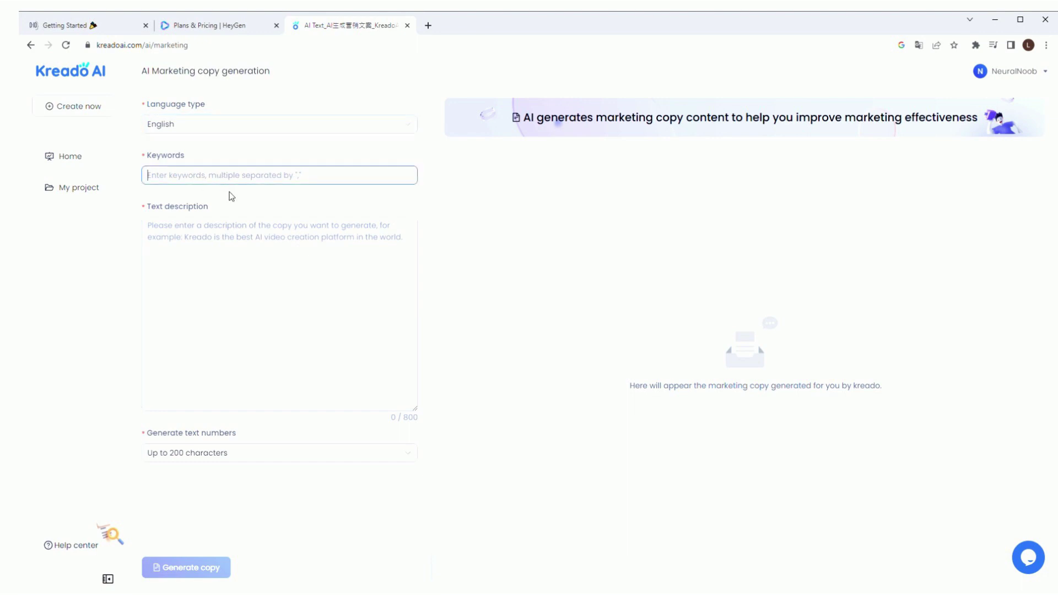
pyautogui.write('buy Kreado AI')
pyautogui.press('Tab')
pyautogui.write('marketing')
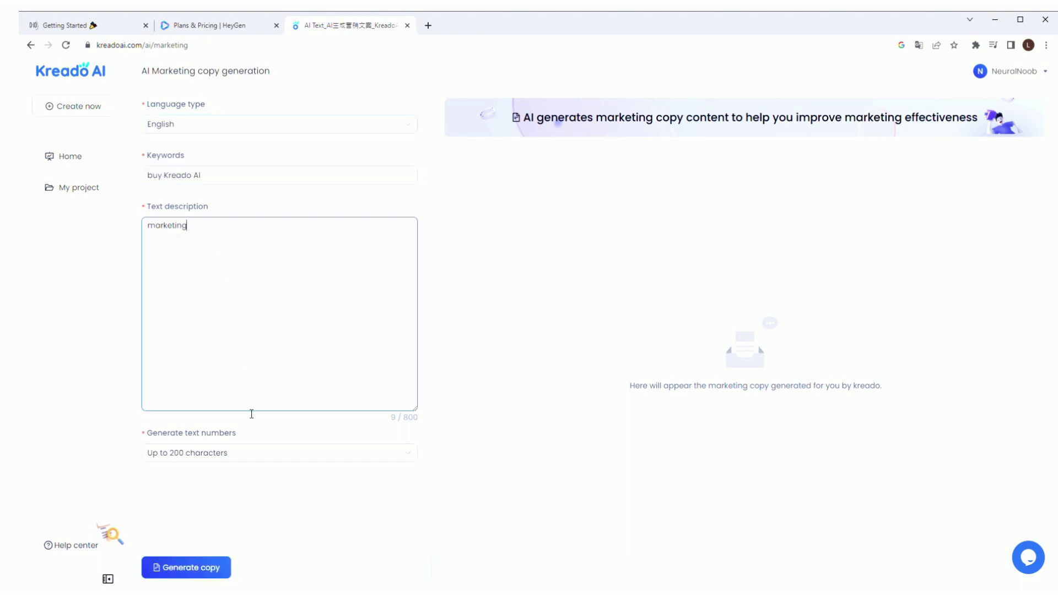
pyautogui.click(199, 573)
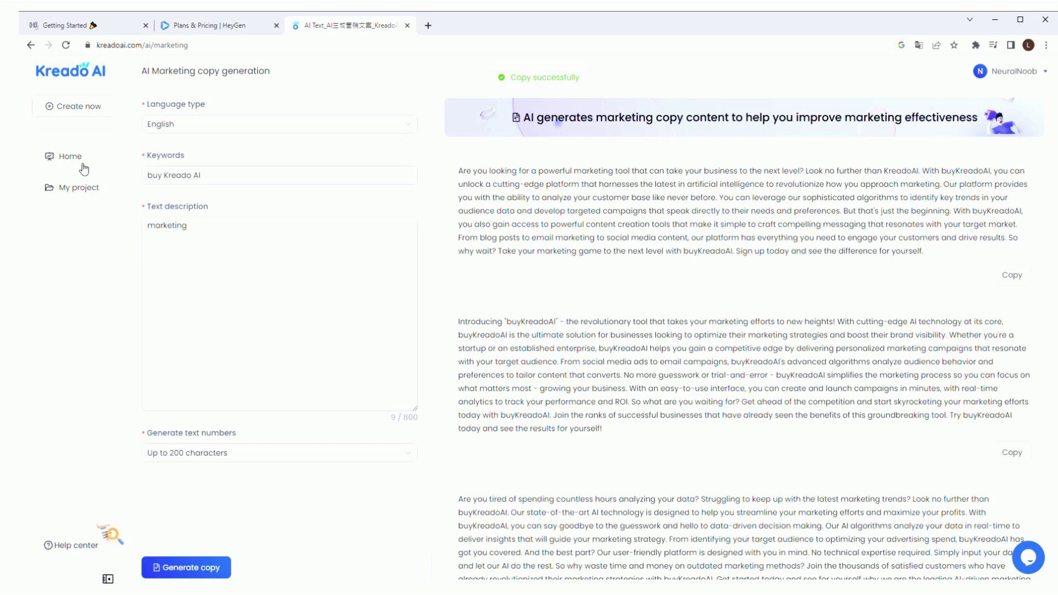
pyautogui.click(78, 158)
# Step: Start a new oral broadcast video and paste the copied marketing text as its script
pyautogui.click(232, 124)
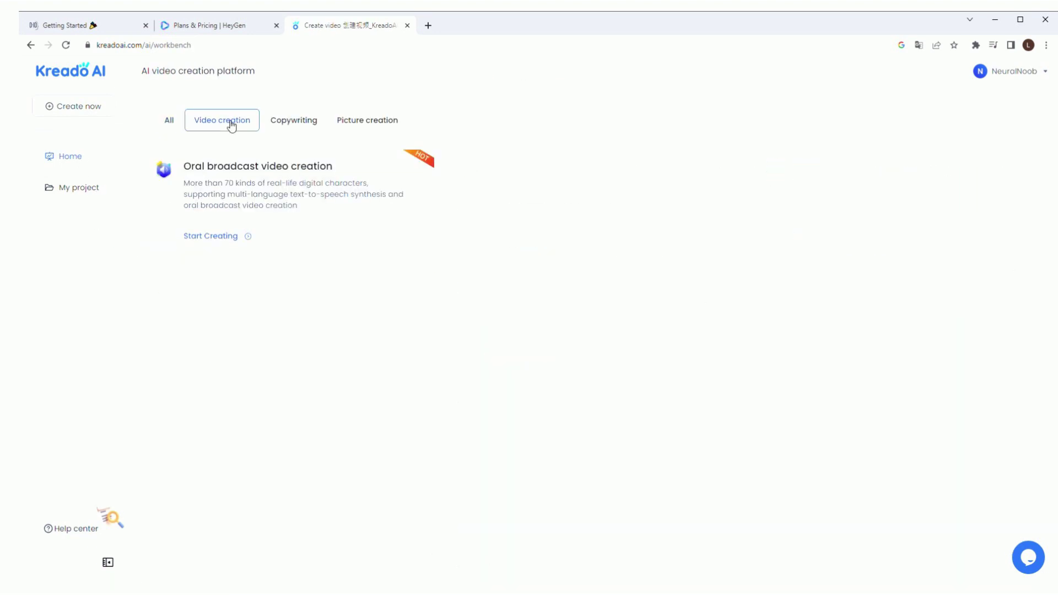
pyautogui.click(210, 237)
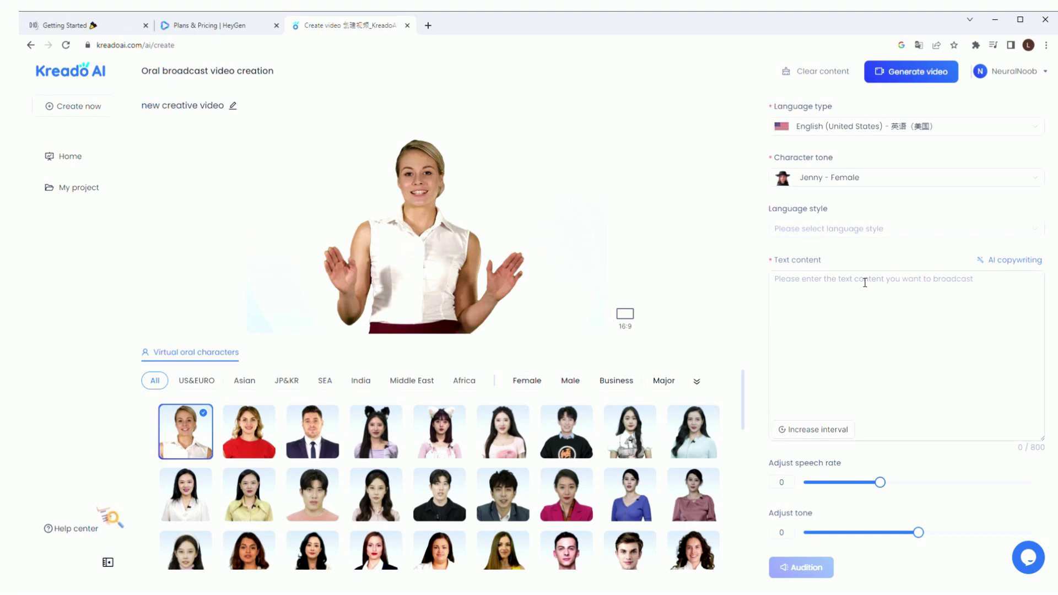
pyautogui.click(818, 309)
pyautogui.hotkey('ctrl', 'v')
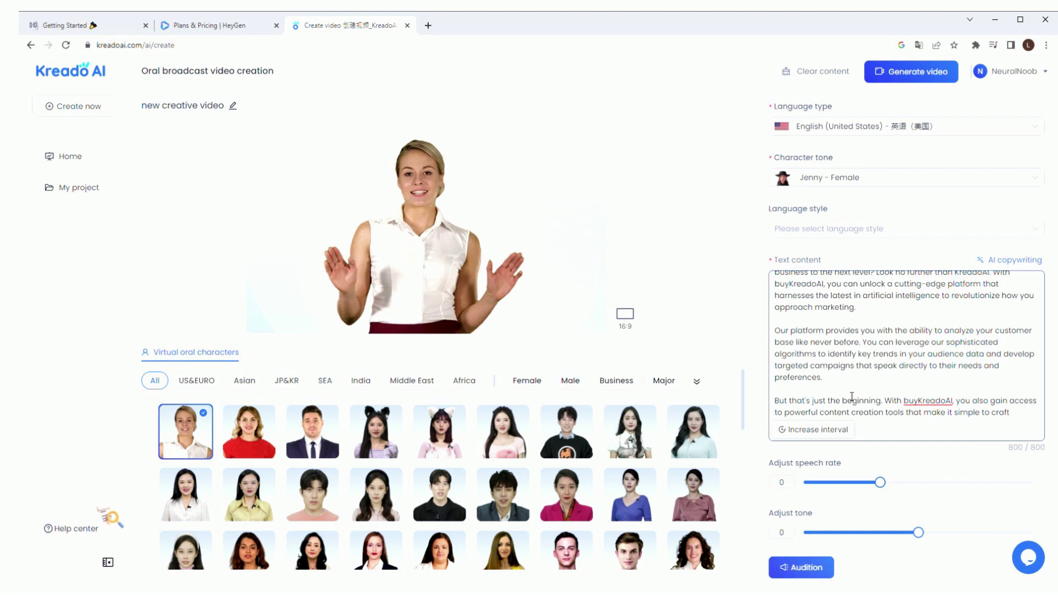
pyautogui.scroll(1, 856, 390)
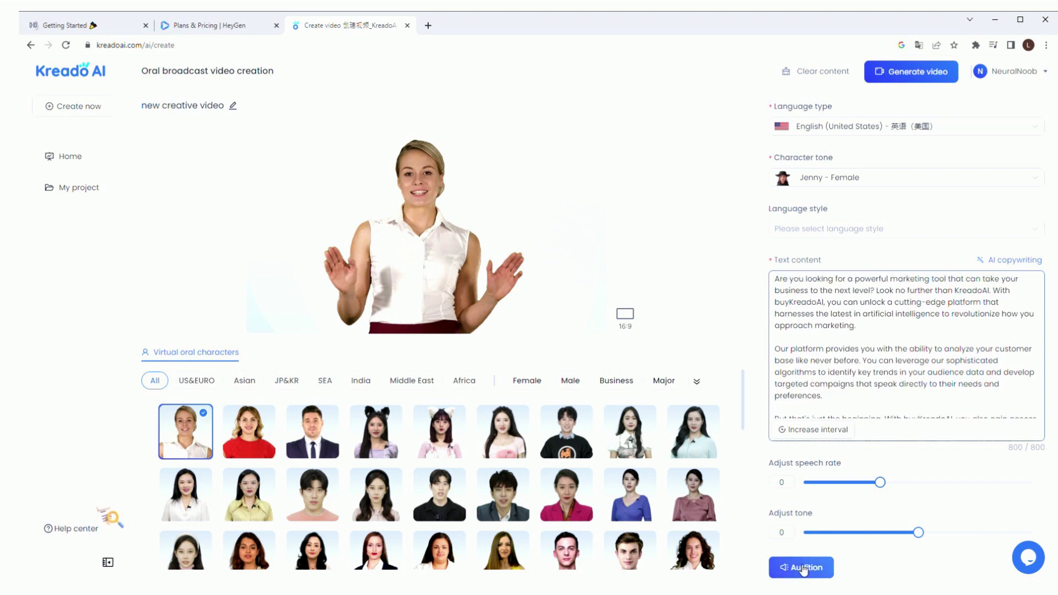
# Step: Set the language style to excited, choose the cat-ear presenter, and generate the video
pyautogui.click(1030, 233)
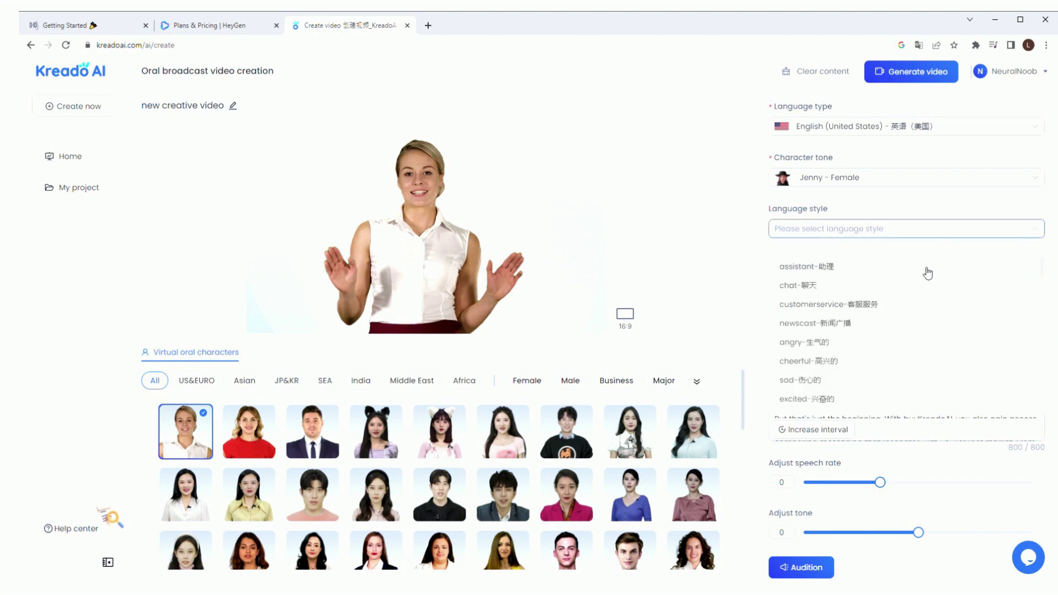
pyautogui.click(806, 398)
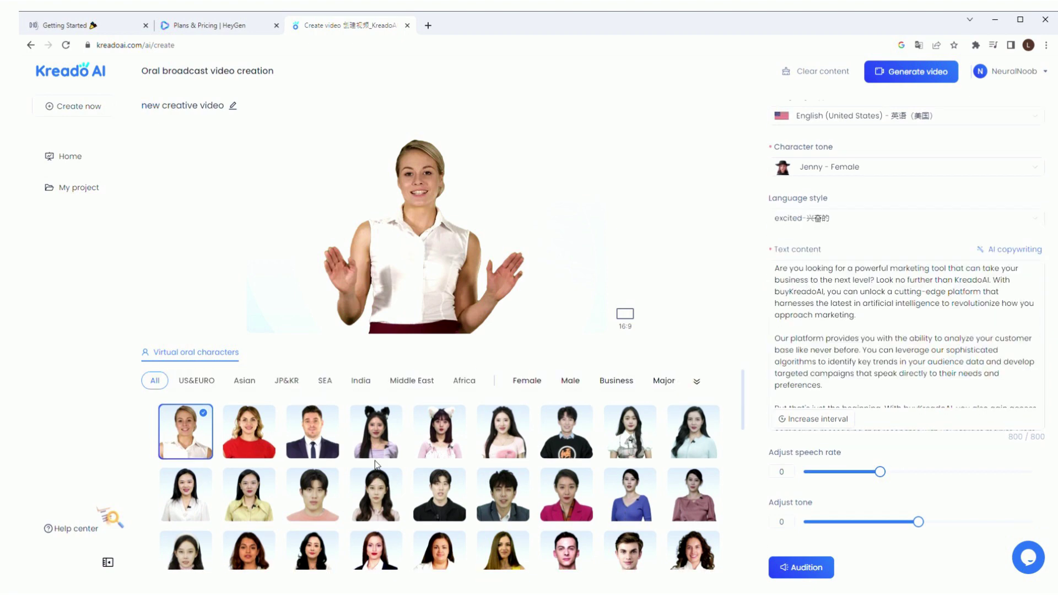
pyautogui.click(395, 430)
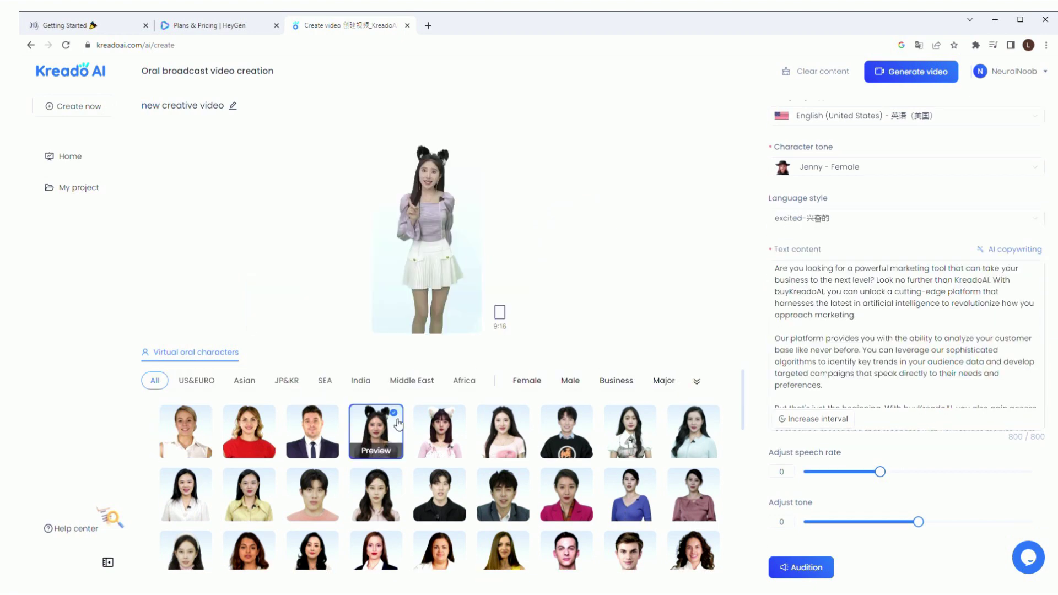
pyautogui.click(904, 71)
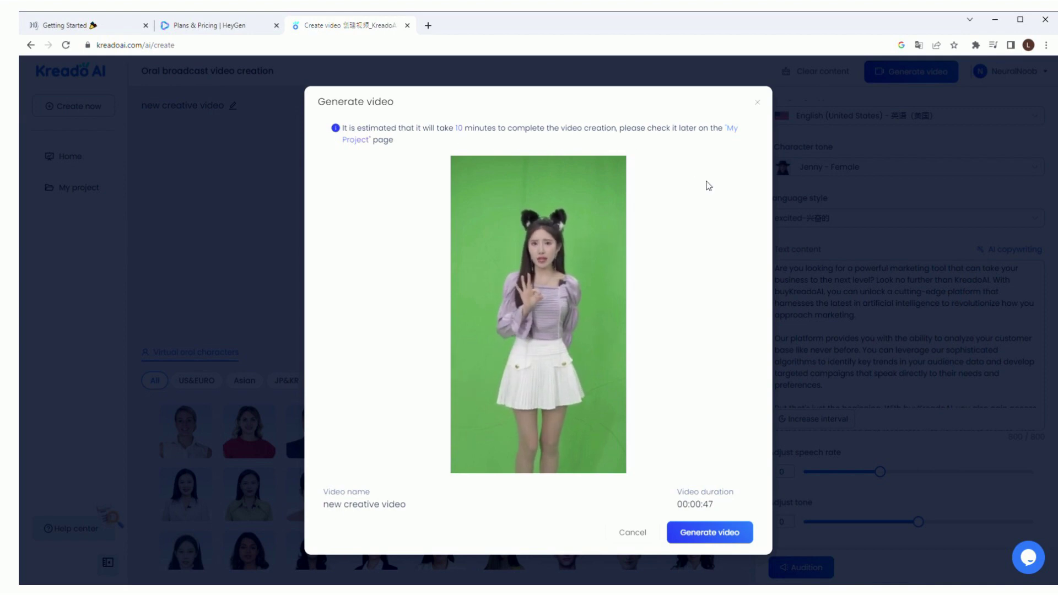
pyautogui.click(699, 534)
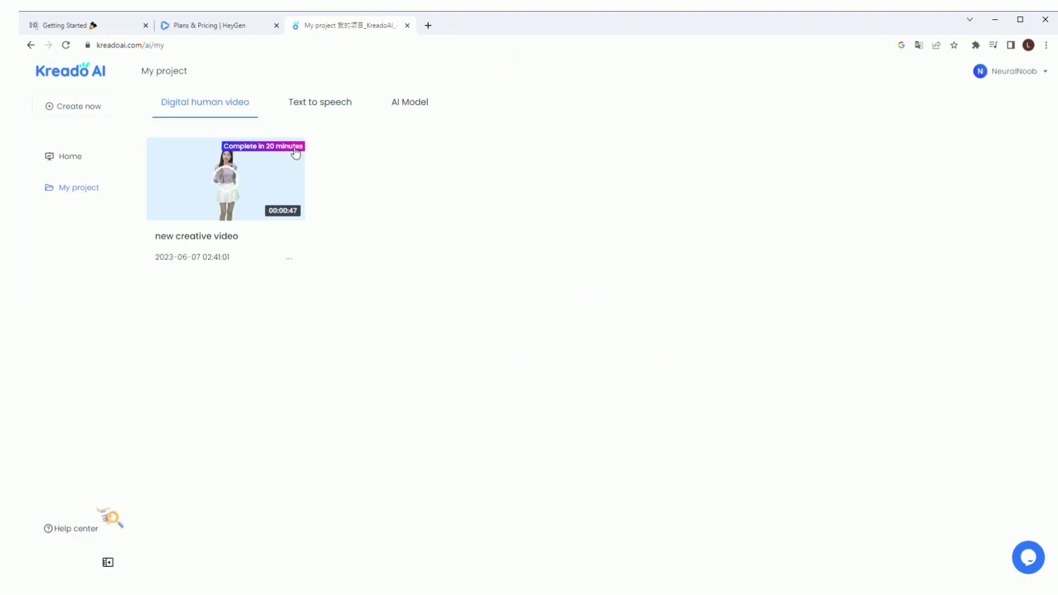
# Step: Switch My project to the AI Model tab and start creating a new AI model
pyautogui.click(408, 106)
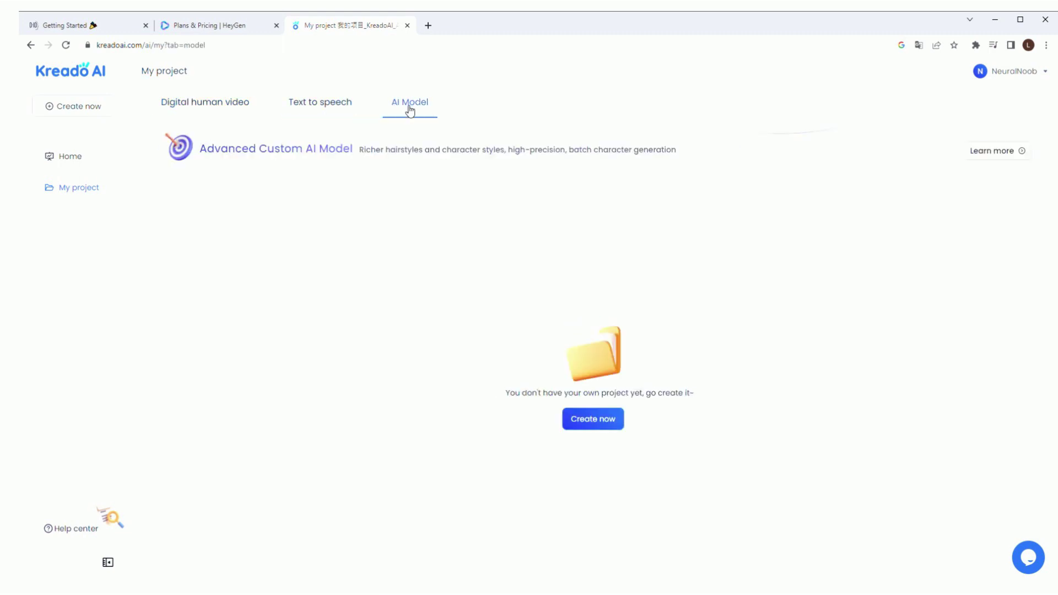
pyautogui.click(595, 424)
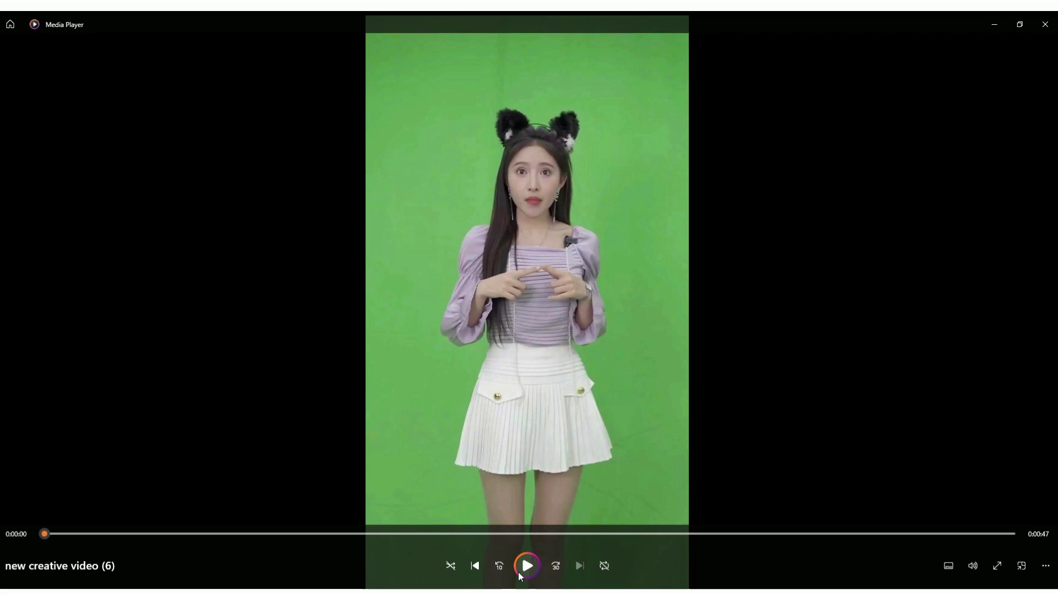
# Step: Play the 0:47 cat-ear presenter clip 'new creative video (6)' in Media Player
pyautogui.click(520, 574)
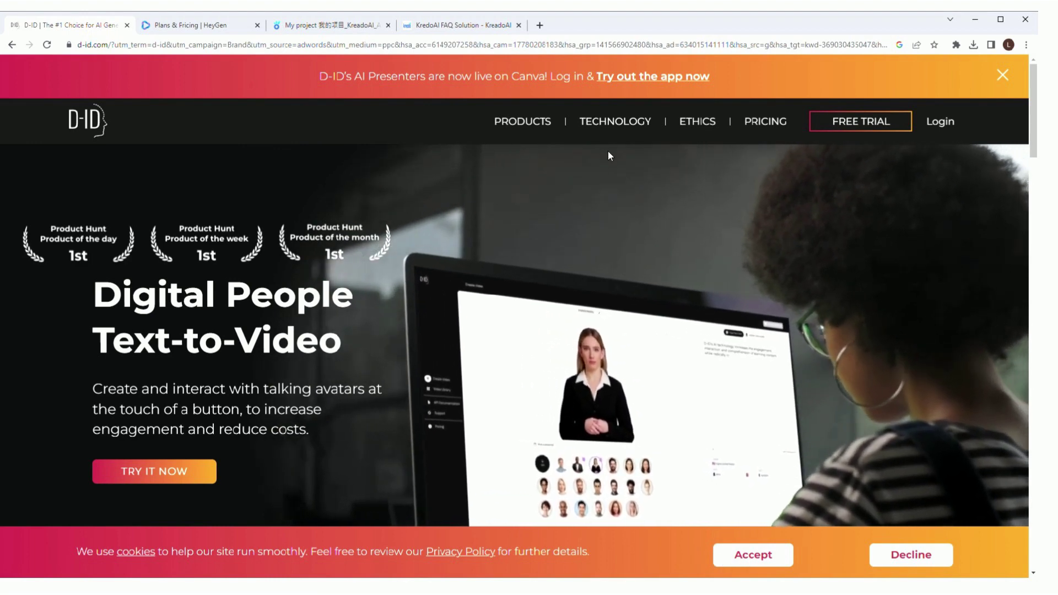
# Step: Send Alice a greeting introducing yourself by name, then type a question about D-ID's best features
pyautogui.moveTo(514, 128)
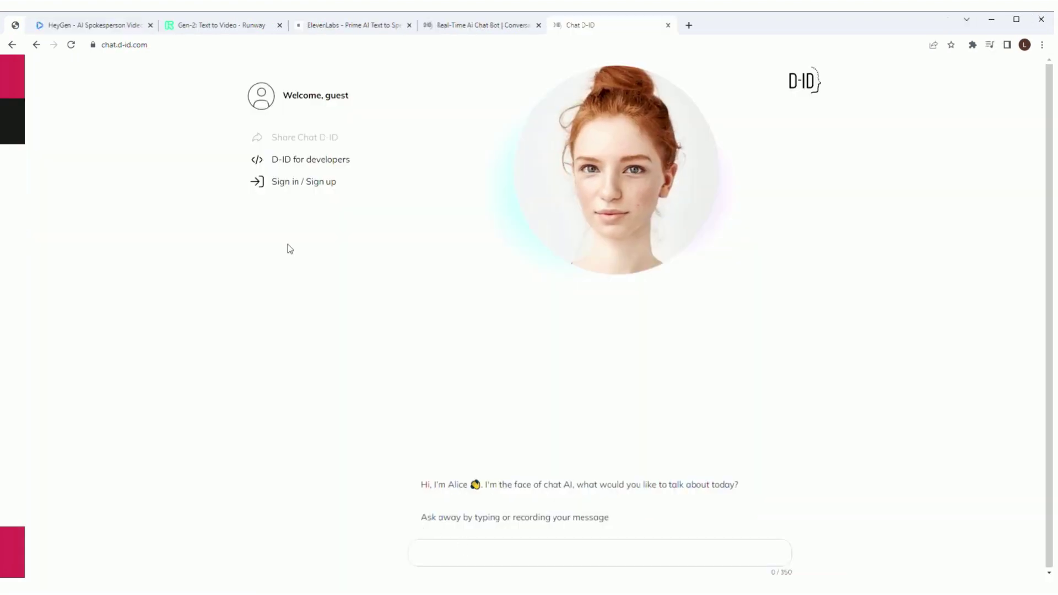
pyautogui.click(519, 547)
pyautogui.write('Hello')
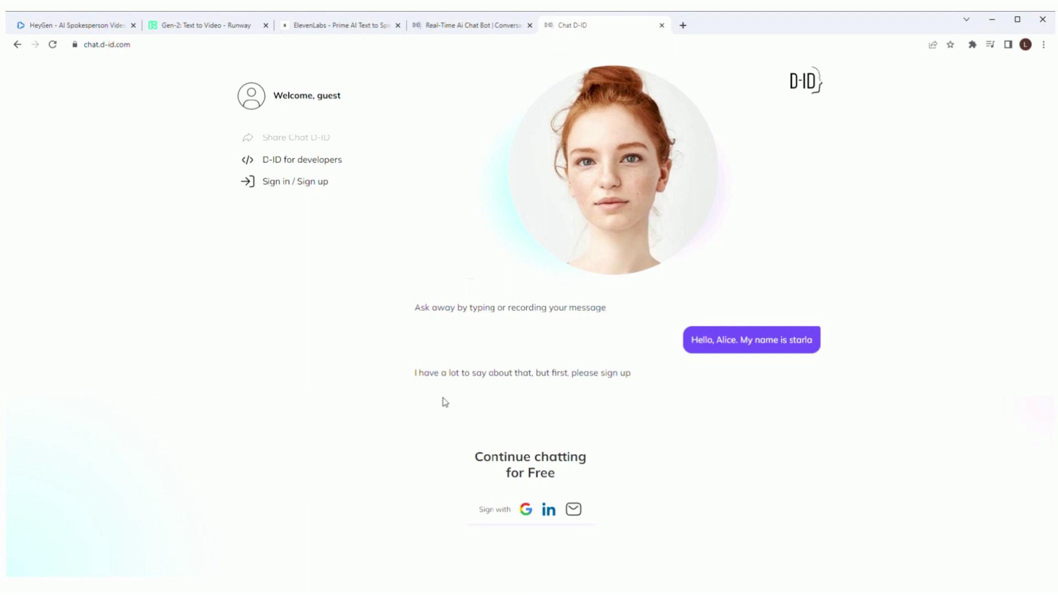
pyautogui.write('Hi,')
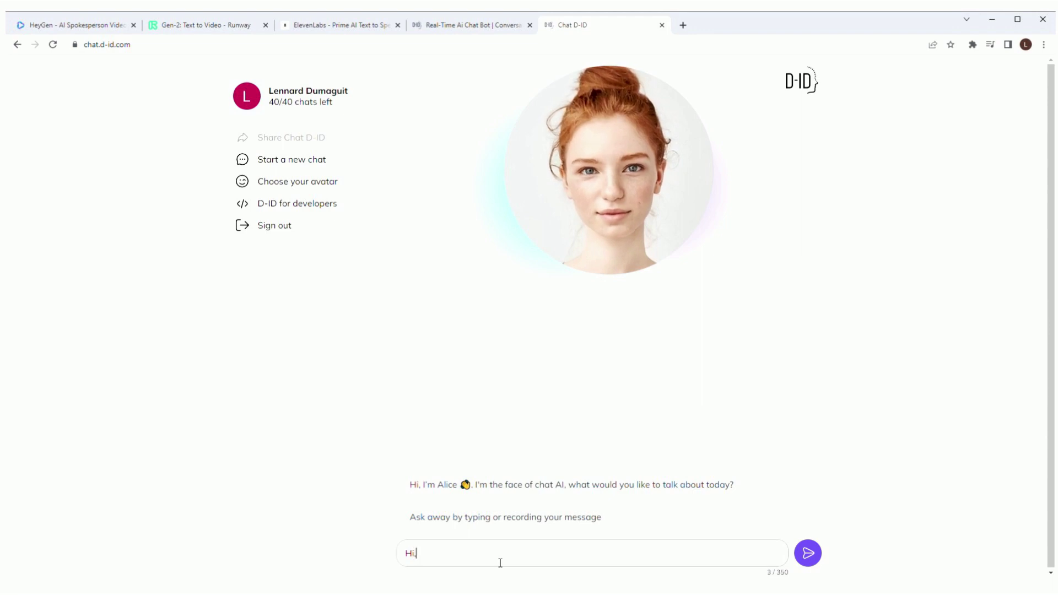
pyautogui.write(' Alice. My name is Starla')
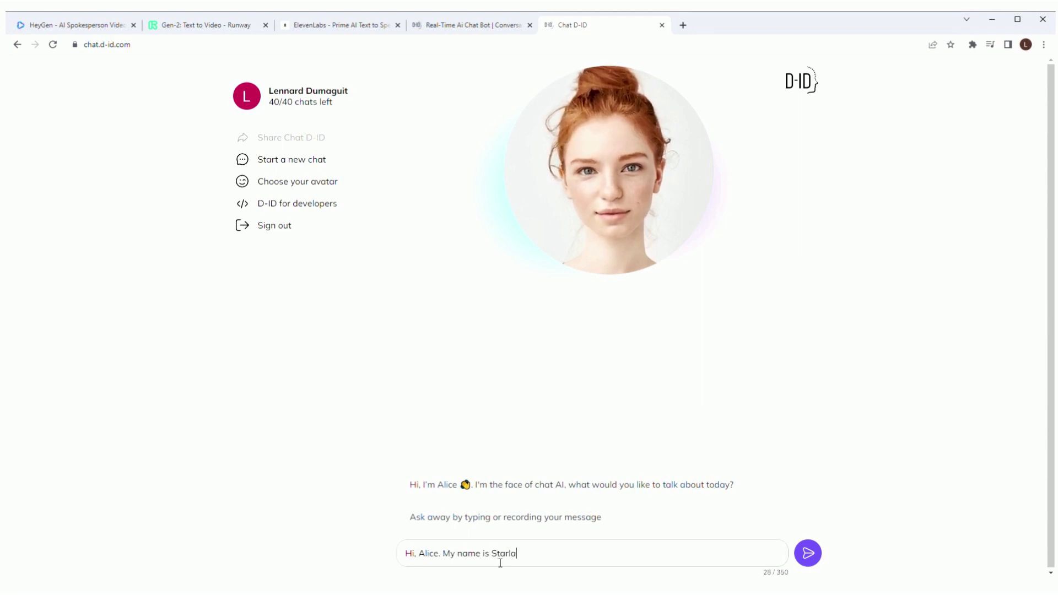
pyautogui.write('! How are you?')
pyautogui.press('Return')
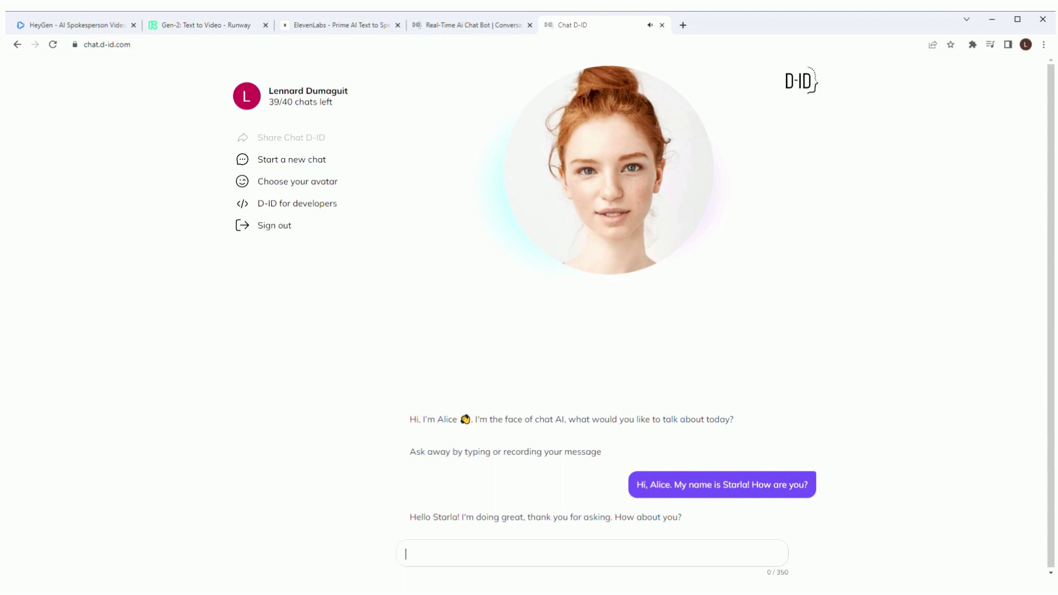
pyautogui.click(502, 553)
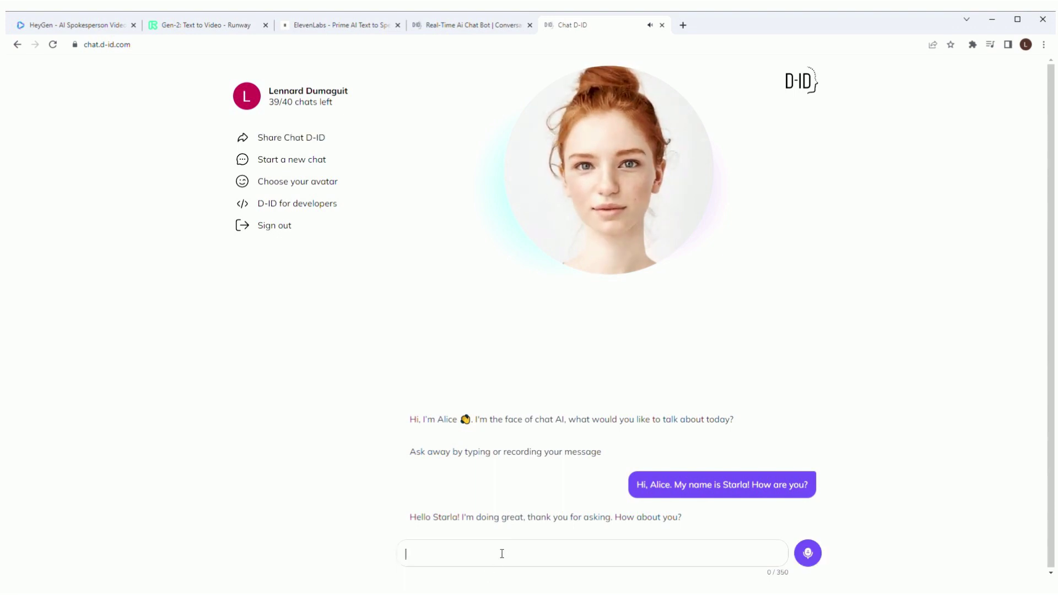
pyautogui.write('Can you tell me some of the best features of D- ID?')
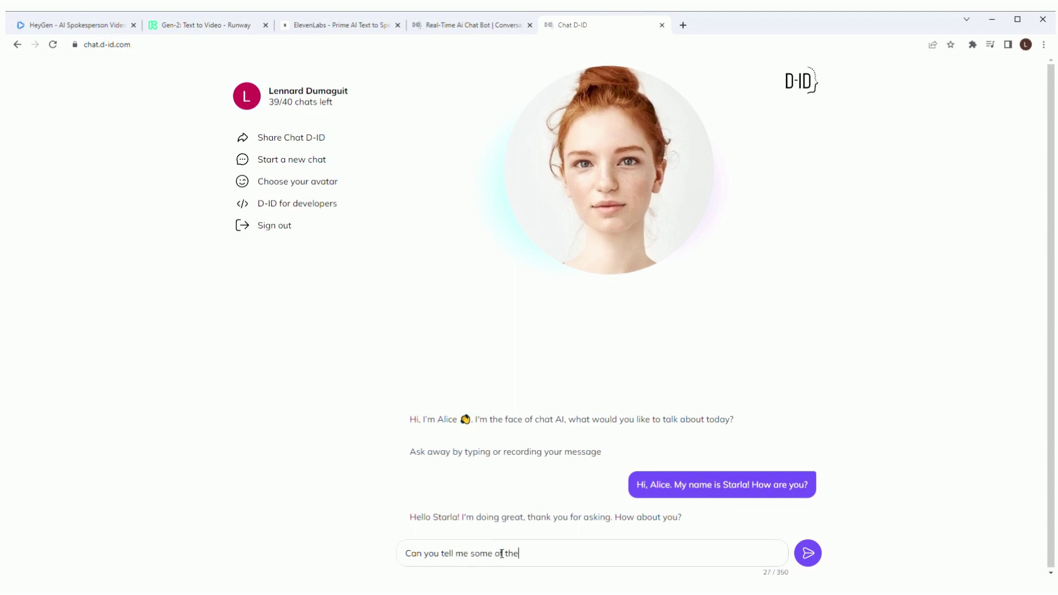
# Step: Send the best-features question to Alice and scroll through the D-ID API Getting Started docs
pyautogui.press('Return')
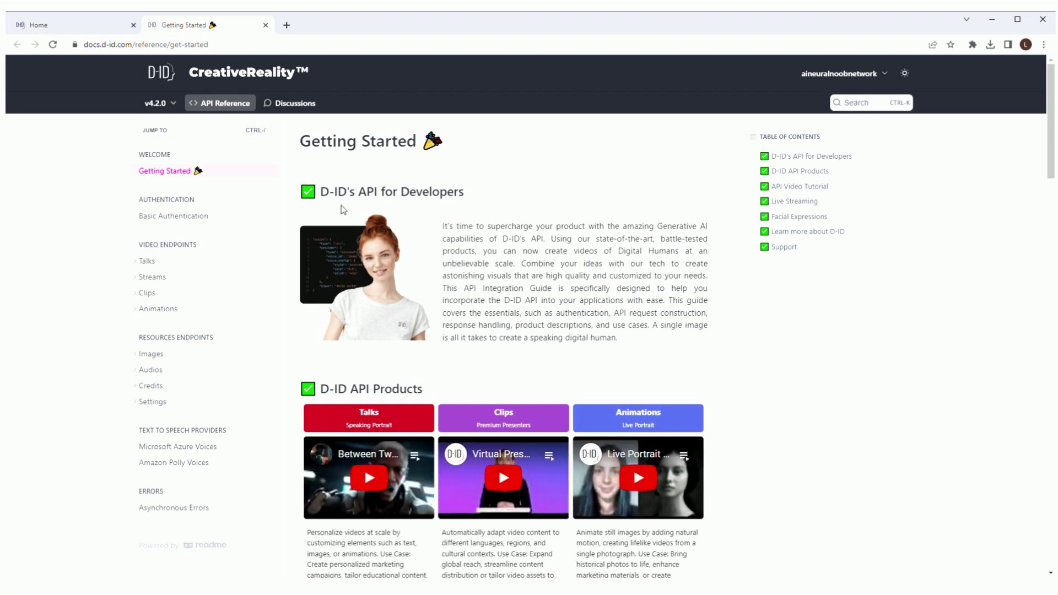
pyautogui.scroll(-3, 343, 210)
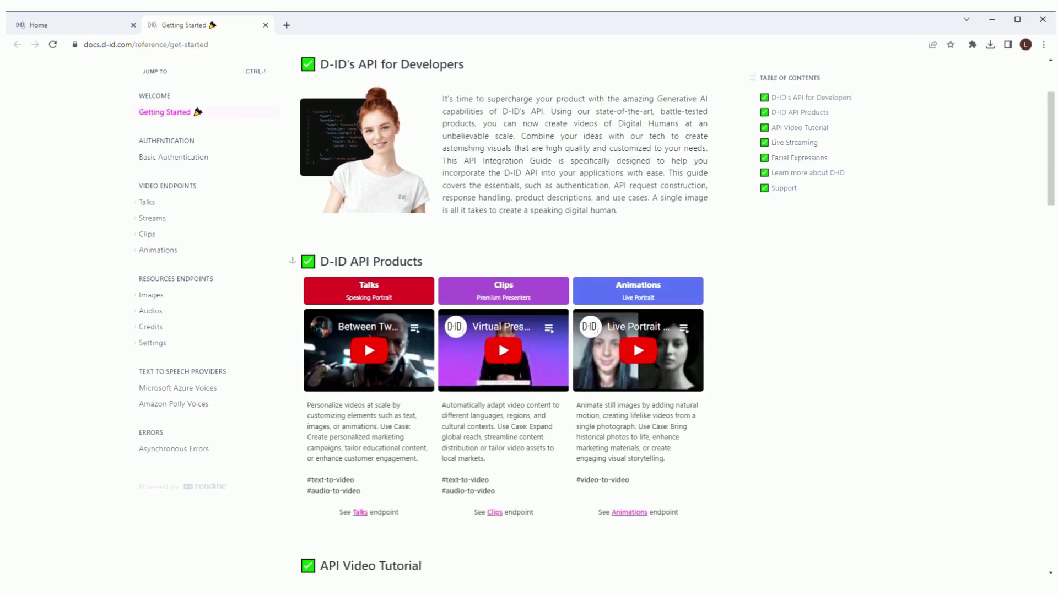
pyautogui.scroll(-8, 427, 419)
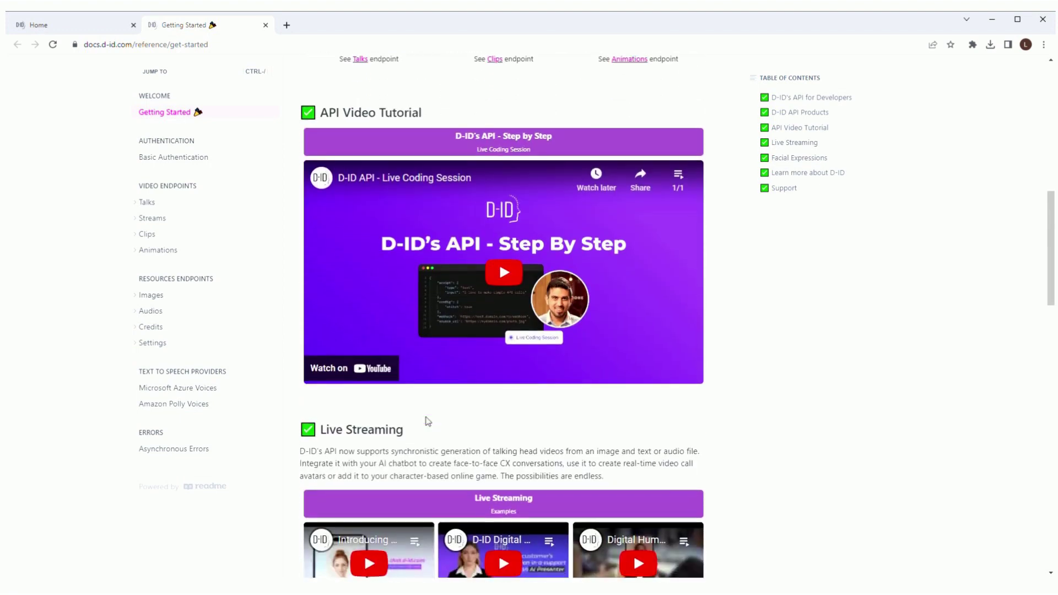
pyautogui.scroll(-10, 427, 421)
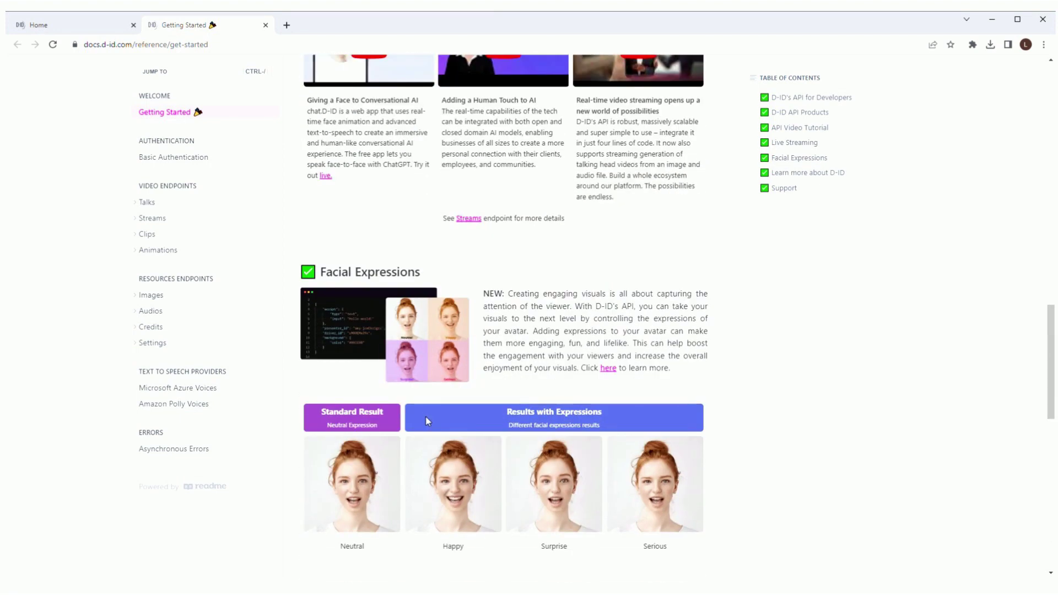
pyautogui.scroll(-3, 427, 421)
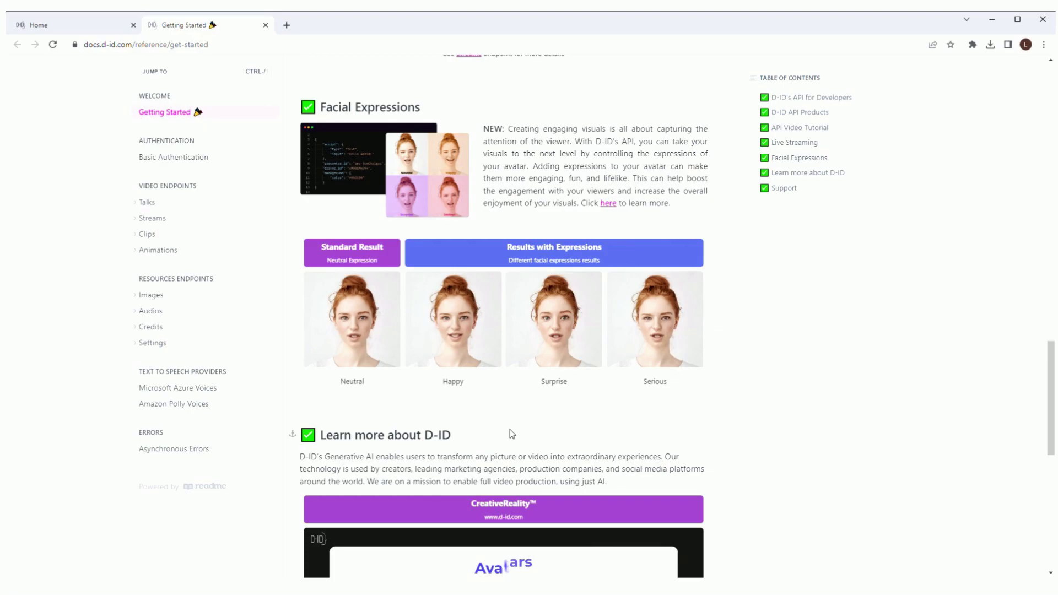
pyautogui.scroll(-2, 511, 429)
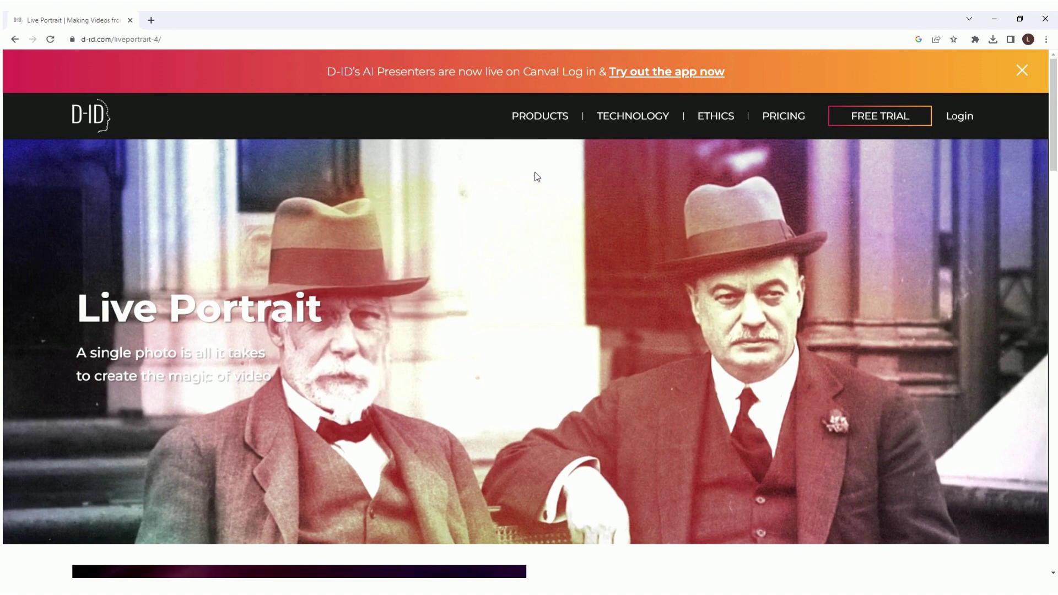
# Step: Play and pause the Live Portrait demo video, then create a new video in D-ID Studio
pyautogui.scroll(-2, 431, 341)
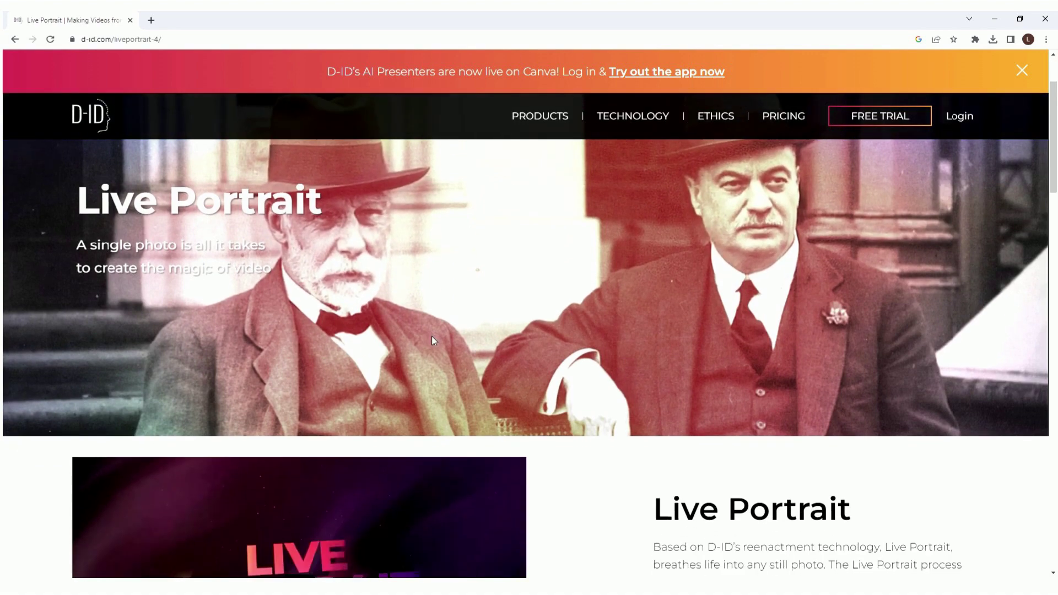
pyautogui.scroll(-4, 432, 336)
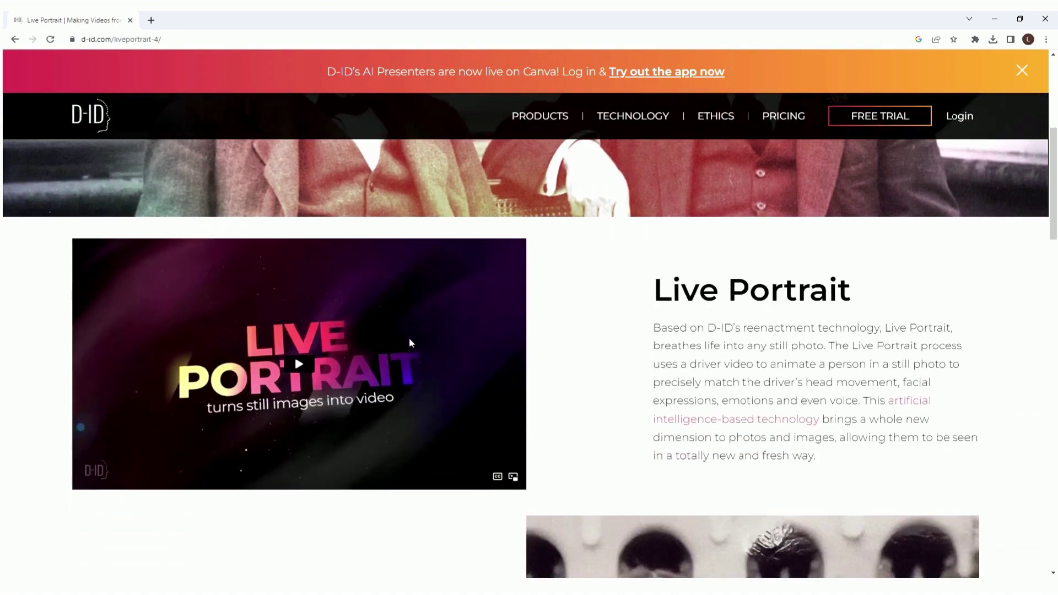
pyautogui.click(302, 366)
pyautogui.scroll(-1, 454, 390)
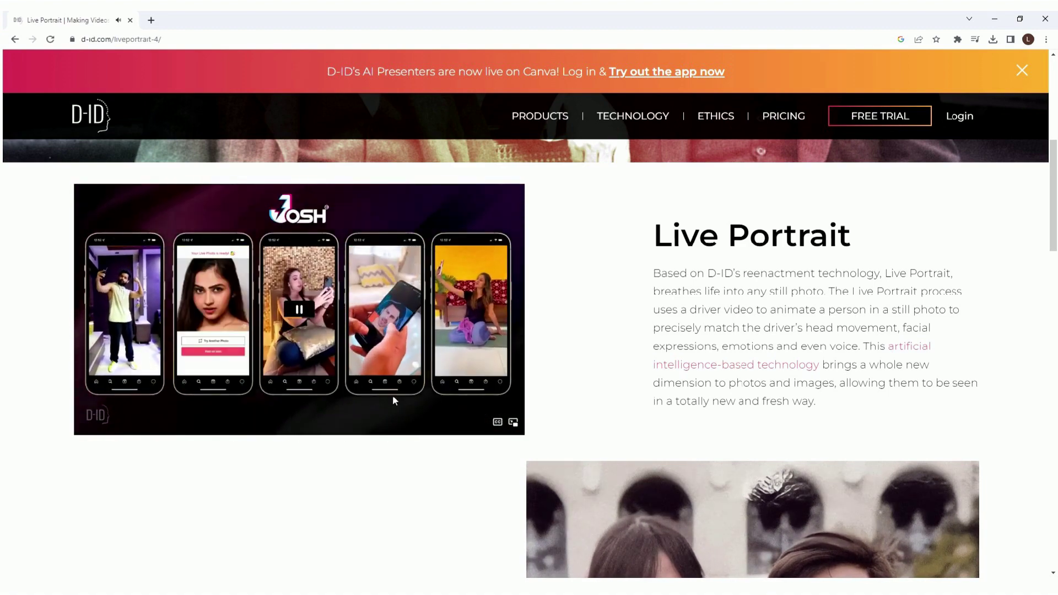
pyautogui.click(392, 395)
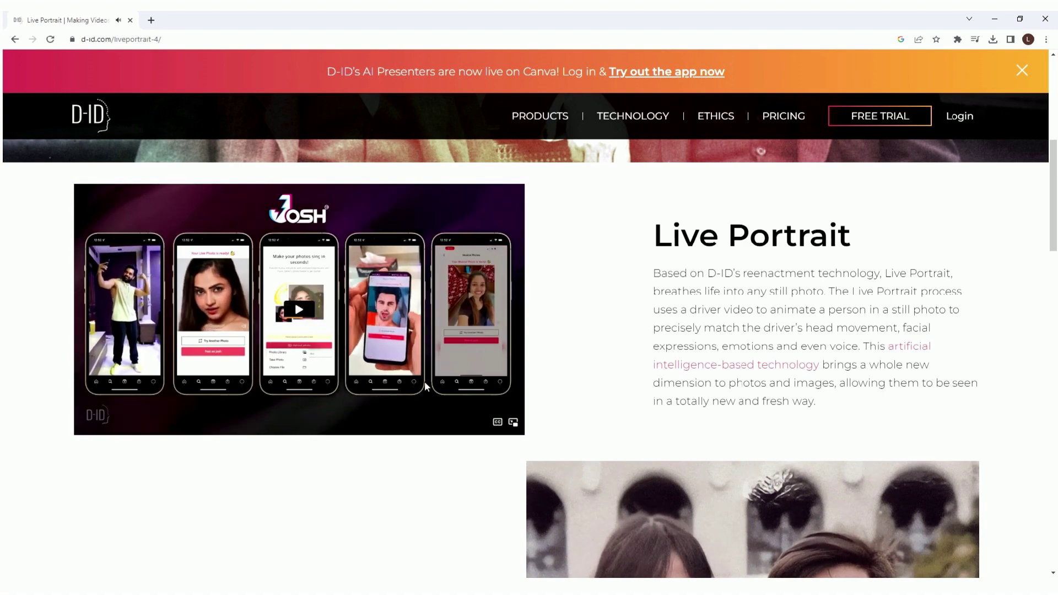
pyautogui.scroll(-5, 435, 400)
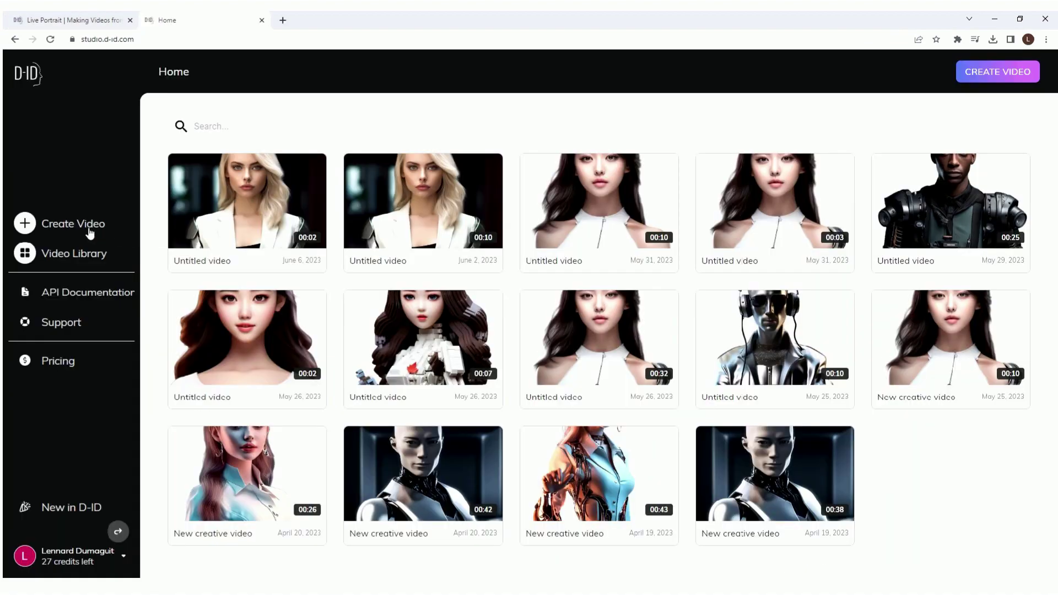
pyautogui.click(87, 230)
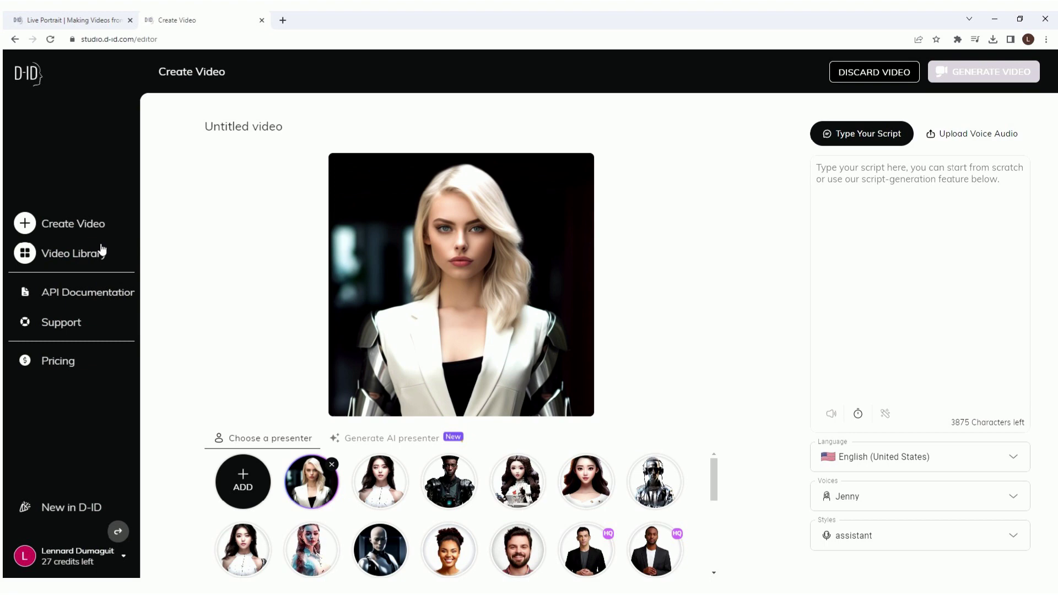
# Step: Upload an 11-second voice audio file for the blonde presenter and play her video
pyautogui.click(972, 133)
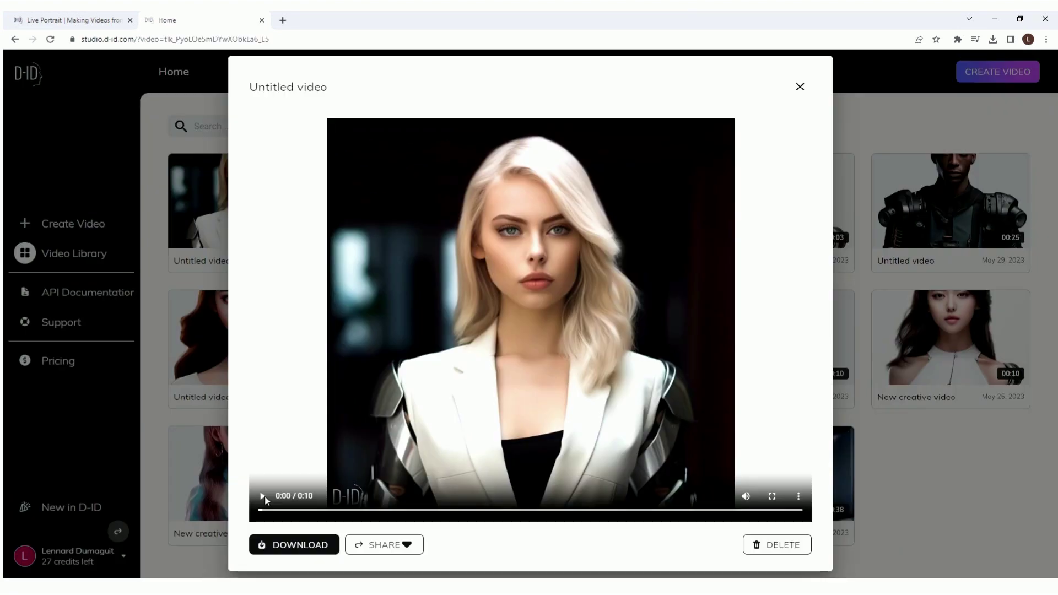
pyautogui.click(262, 495)
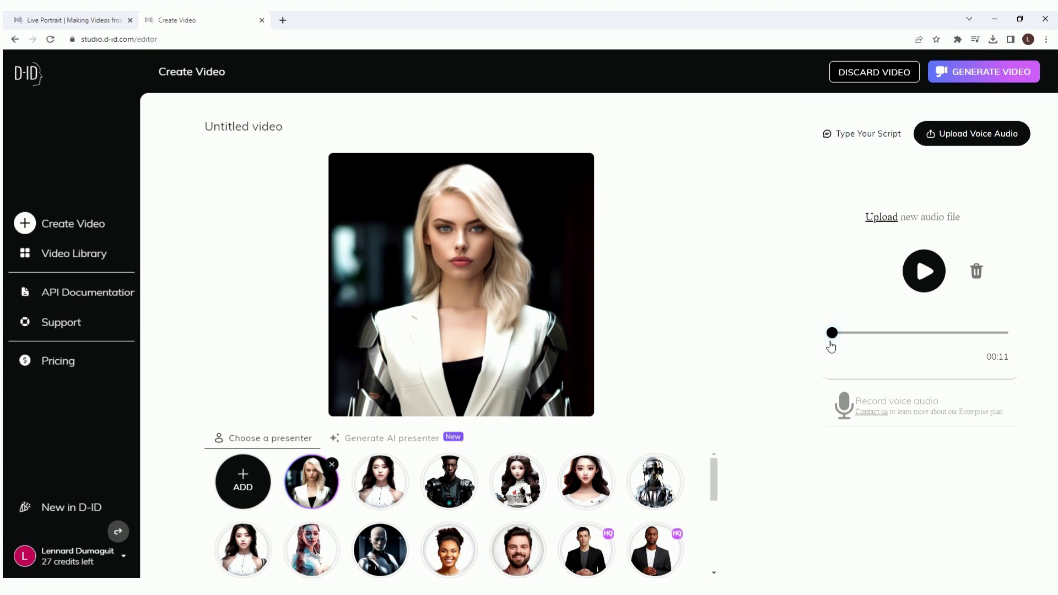
# Step: Type a sign-off script beginning 'Hello, Thank you for', then start a blank Canva video design
pyautogui.click(864, 135)
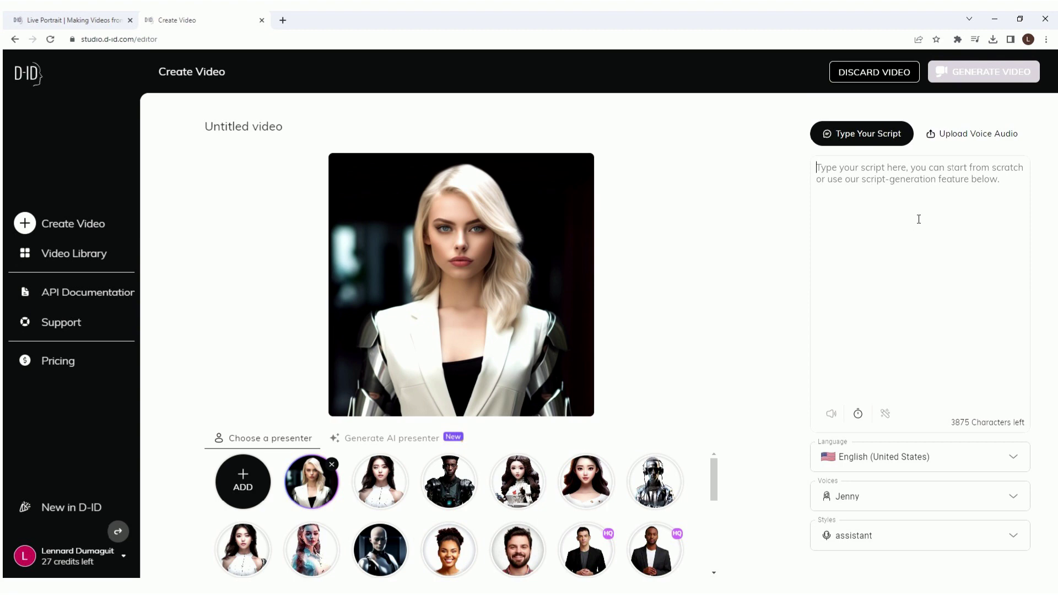
pyautogui.write('Hello, this is Starla Sinclair signing off')
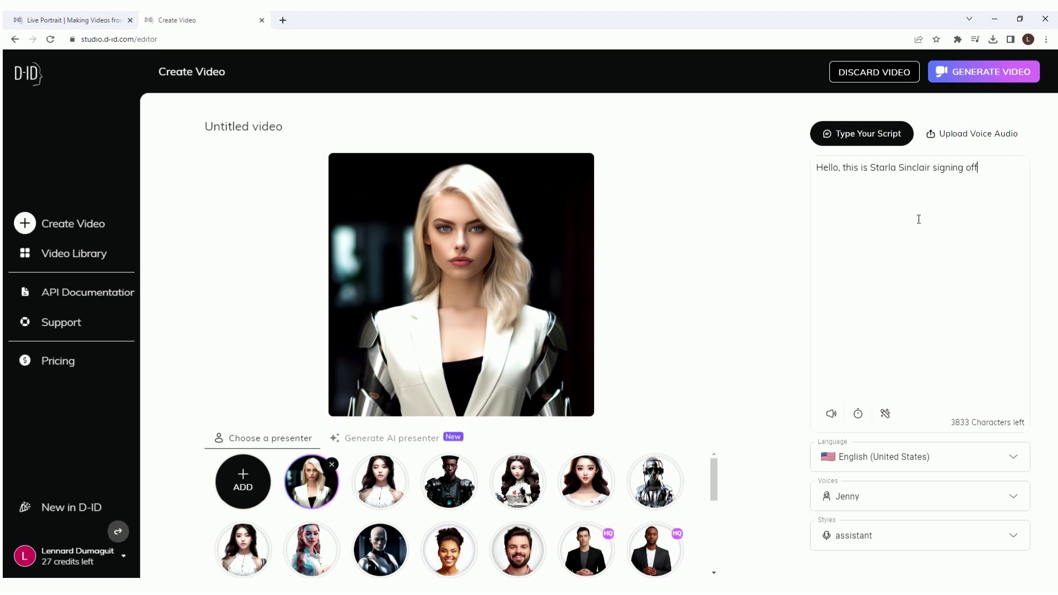
pyautogui.write('Thank you for')
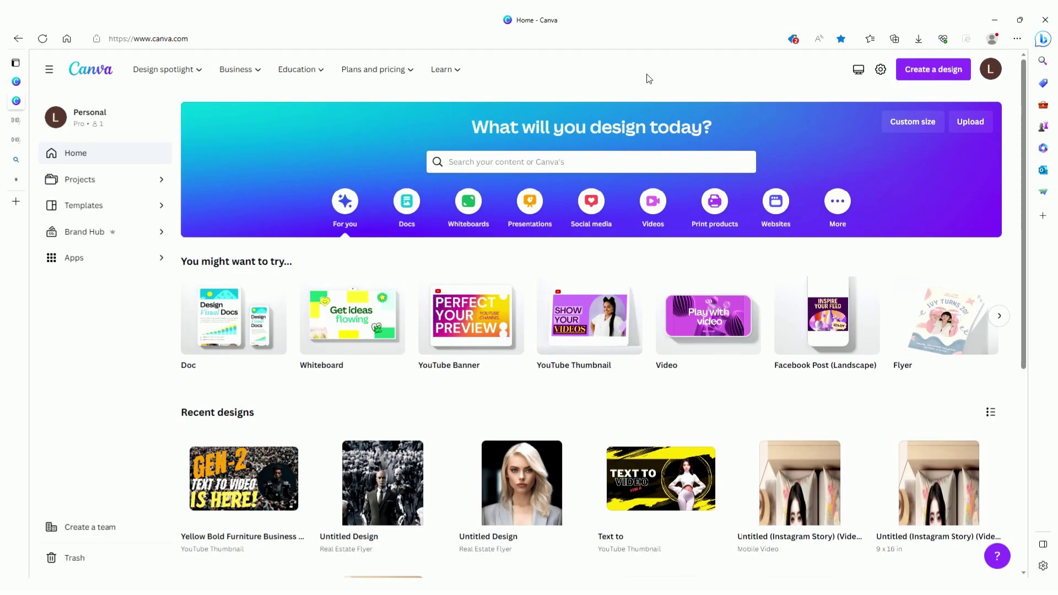
pyautogui.click(692, 311)
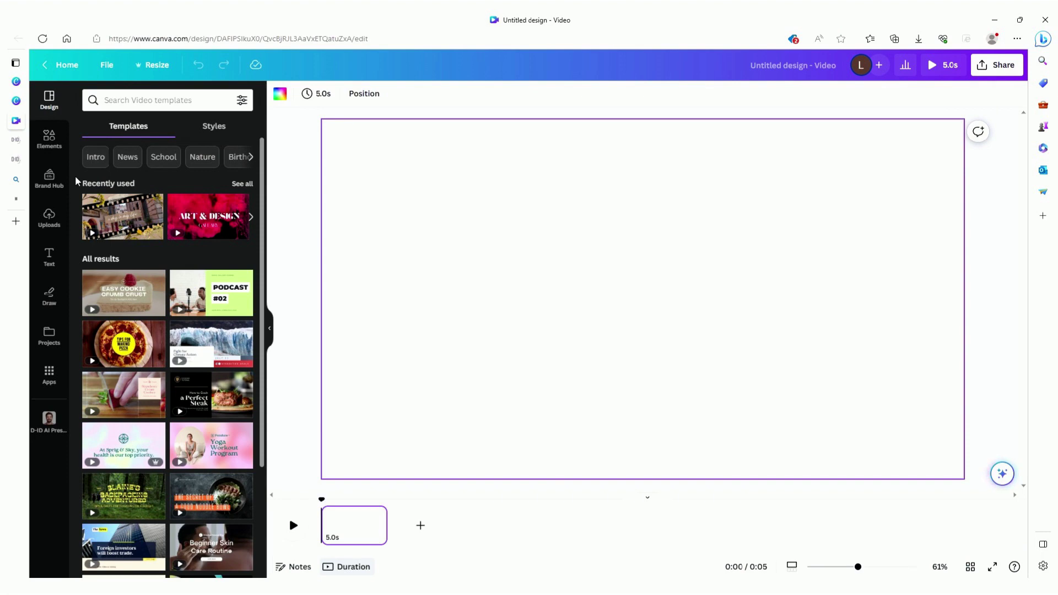
# Step: Open the D-ID AI Presenters app in the Canva video design and connect the D-ID account
pyautogui.click(49, 423)
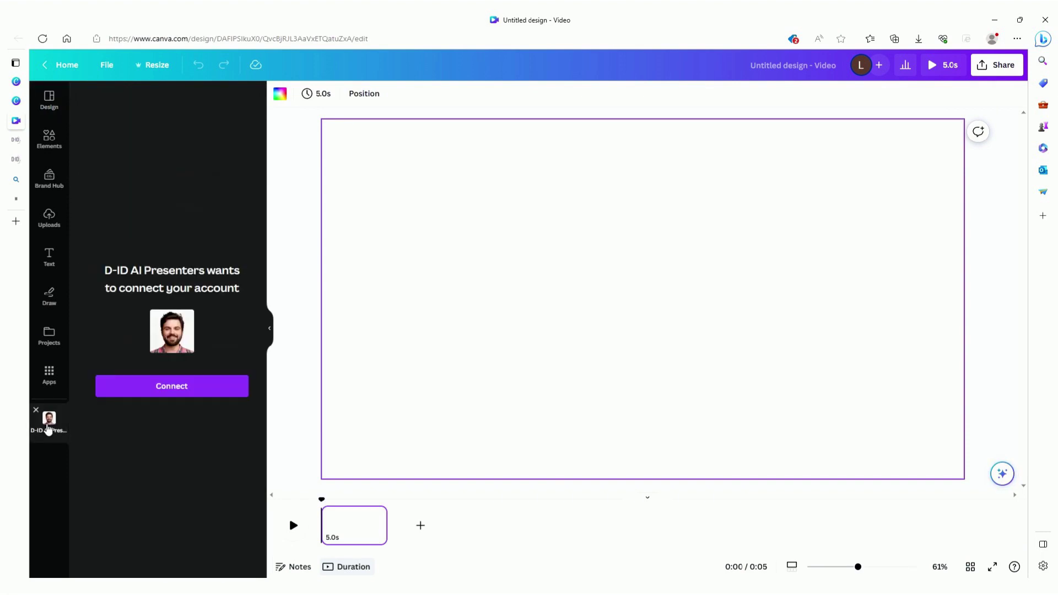
pyautogui.click(187, 395)
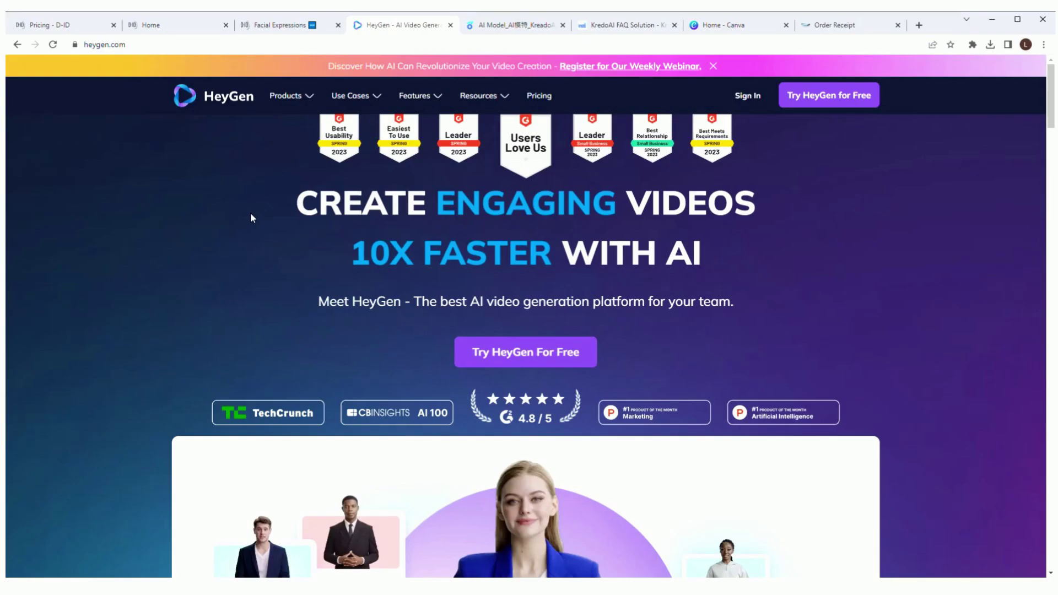
# Step: Compare HeyGen's Essential plan price at 20 and 10 video minutes, then with monthly billing
pyautogui.scroll(-5, 130, 323)
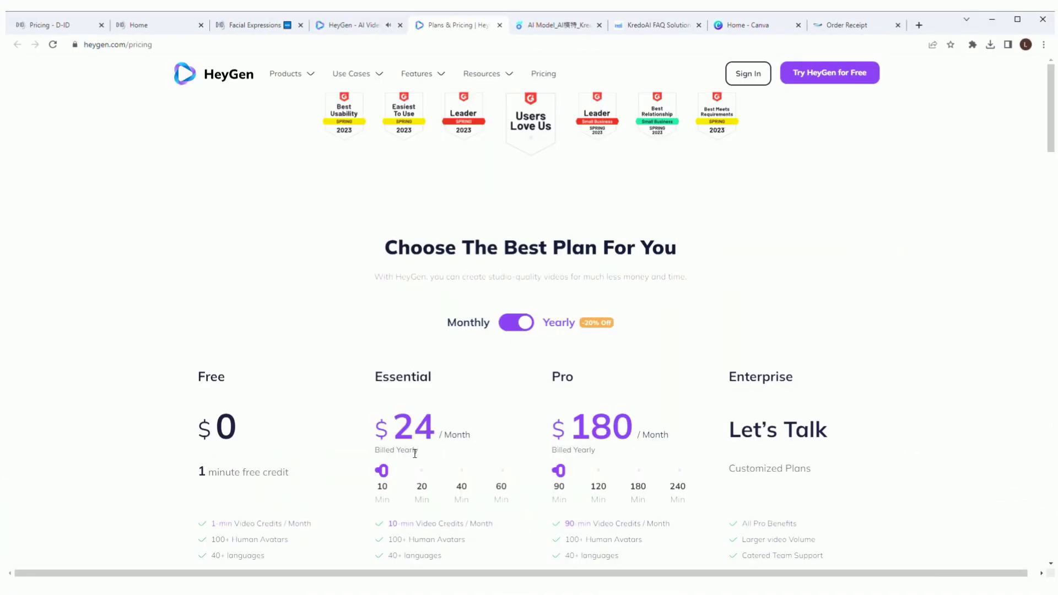
pyautogui.scroll(-3, 342, 457)
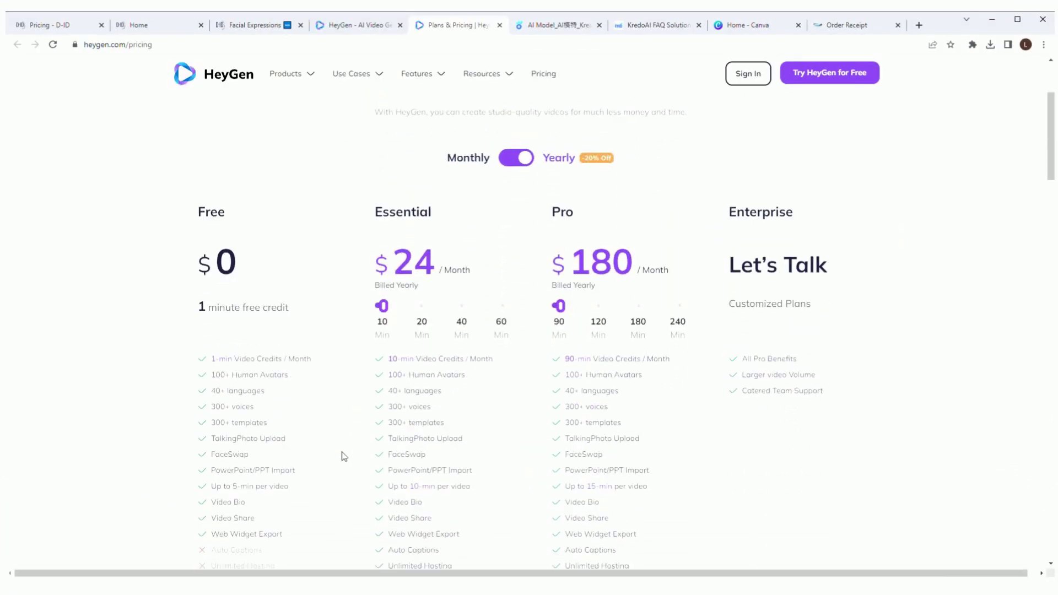
pyautogui.scroll(-1, 343, 456)
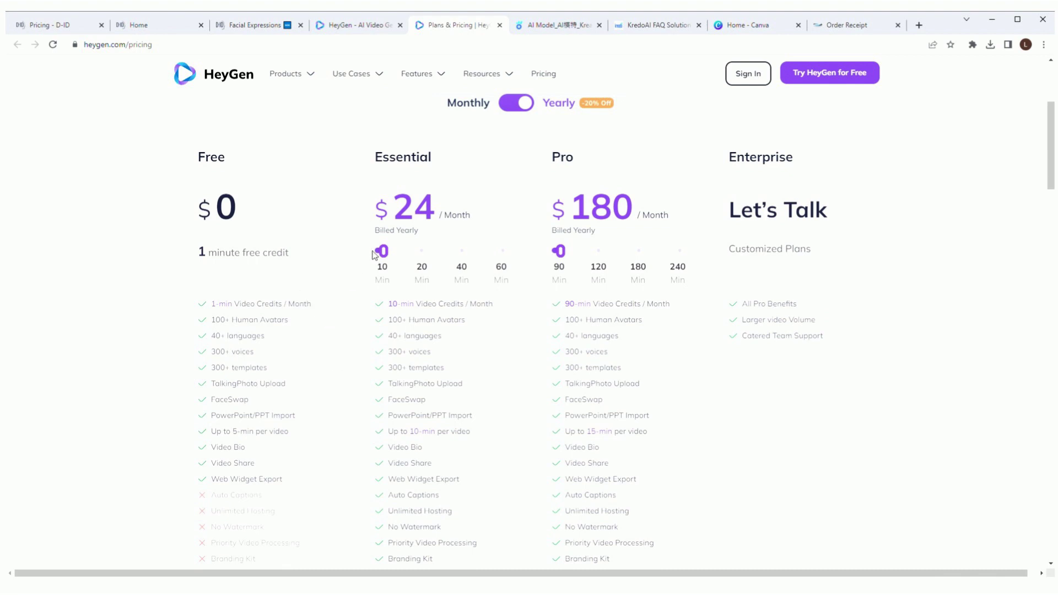
pyautogui.moveTo(381, 255); pyautogui.dragTo(429, 258)
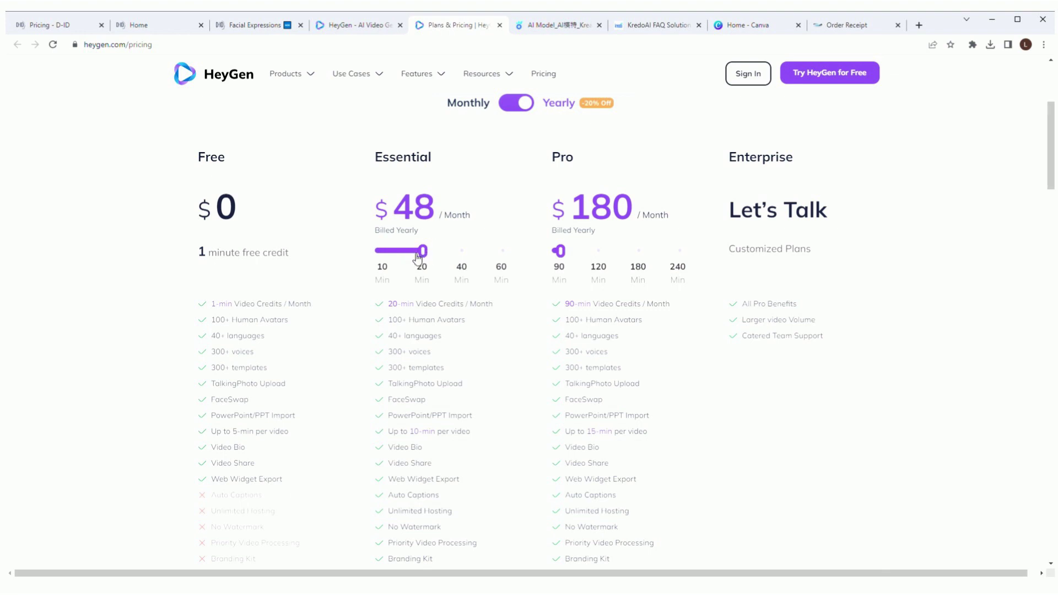
pyautogui.moveTo(429, 258); pyautogui.dragTo(395, 258)
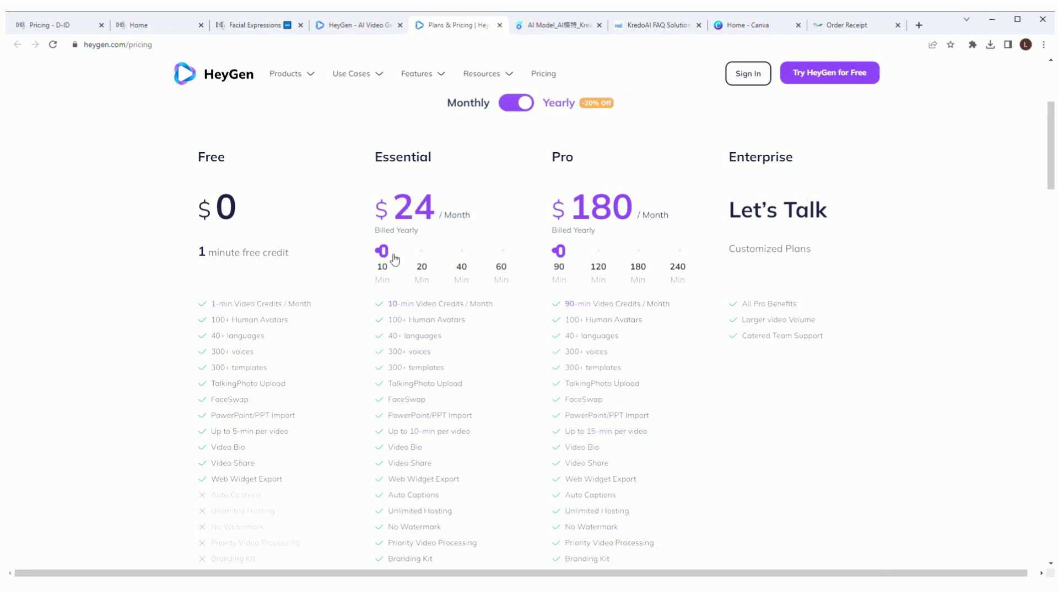
pyautogui.click(523, 105)
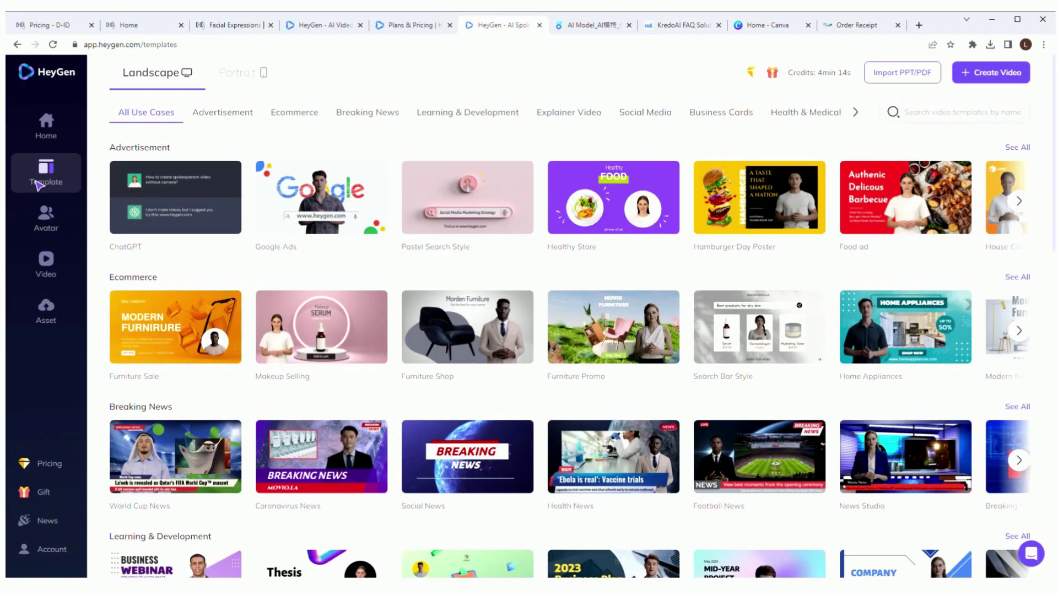
# Step: Preview the Intro Video template and start a new HeyGen video from it
pyautogui.scroll(-2, 774, 458)
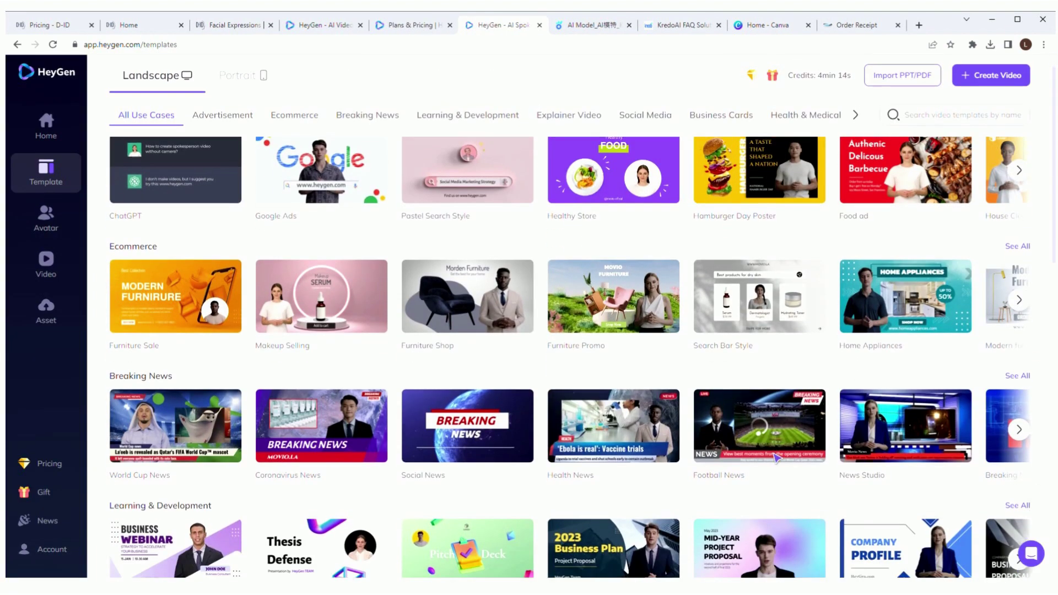
pyautogui.scroll(-4, 777, 457)
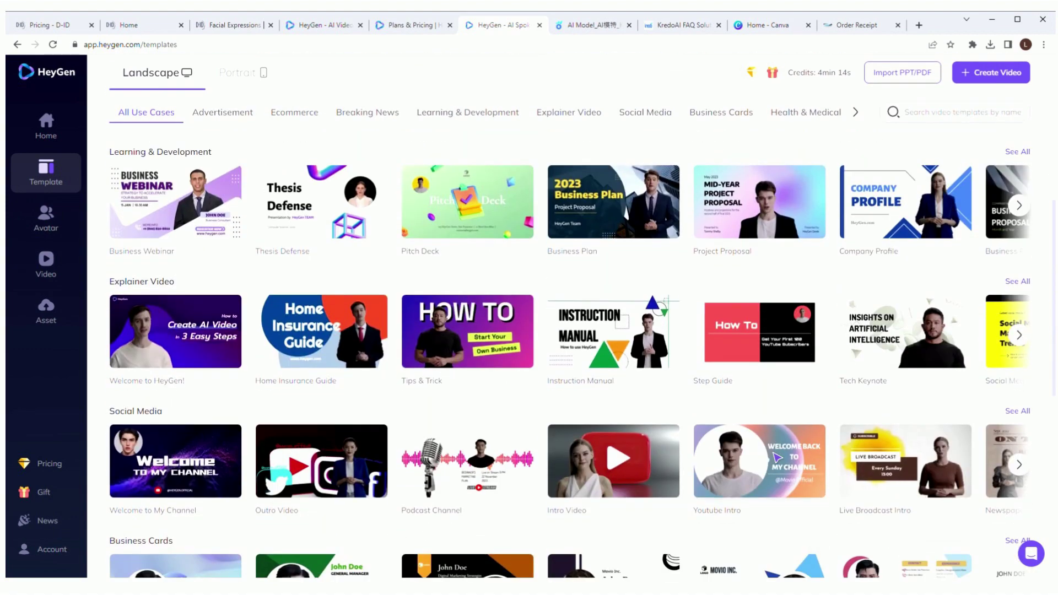
pyautogui.scroll(-1, 777, 458)
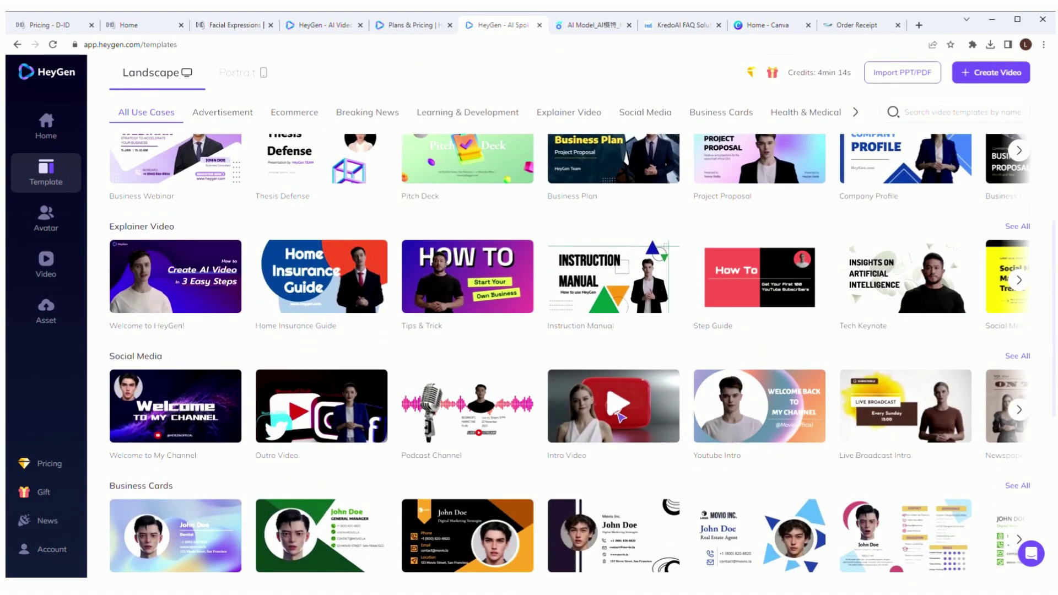
pyautogui.click(596, 422)
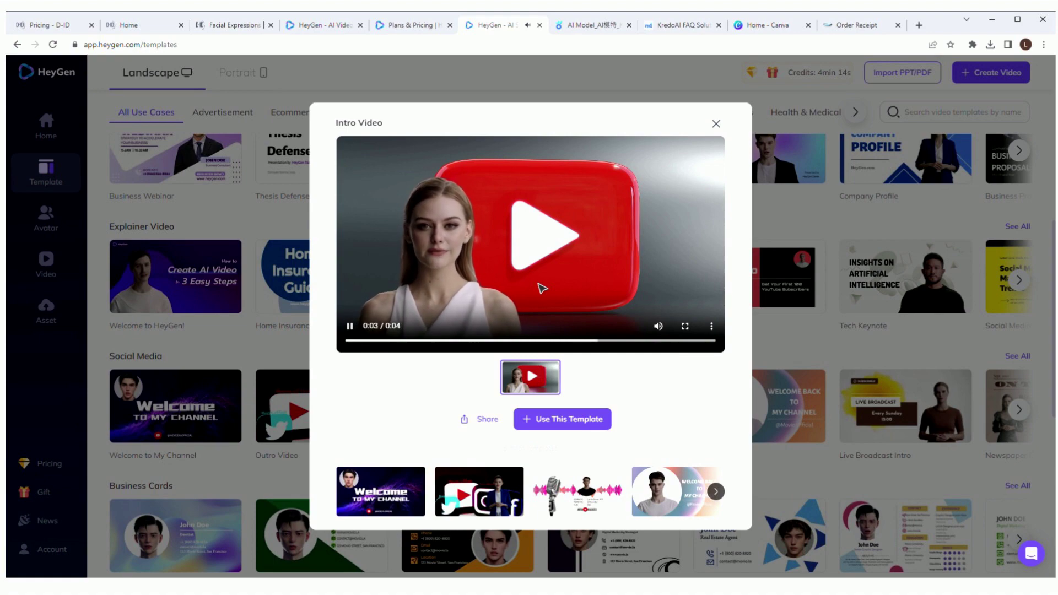
pyautogui.click(574, 426)
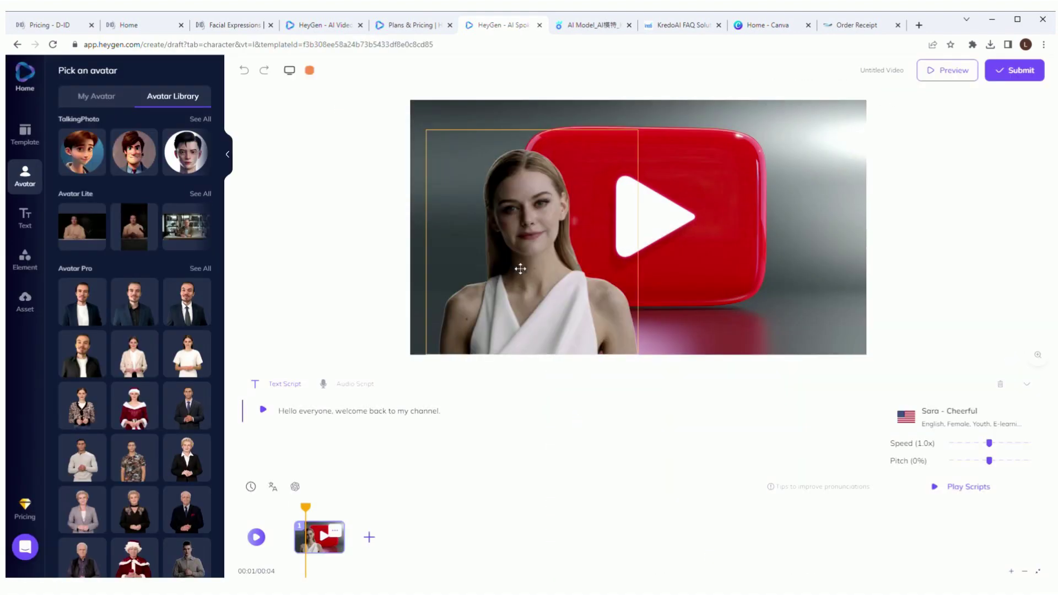
# Step: Delete the template's presenter and replace it with the Mona Lisa avatar
pyautogui.click(553, 285)
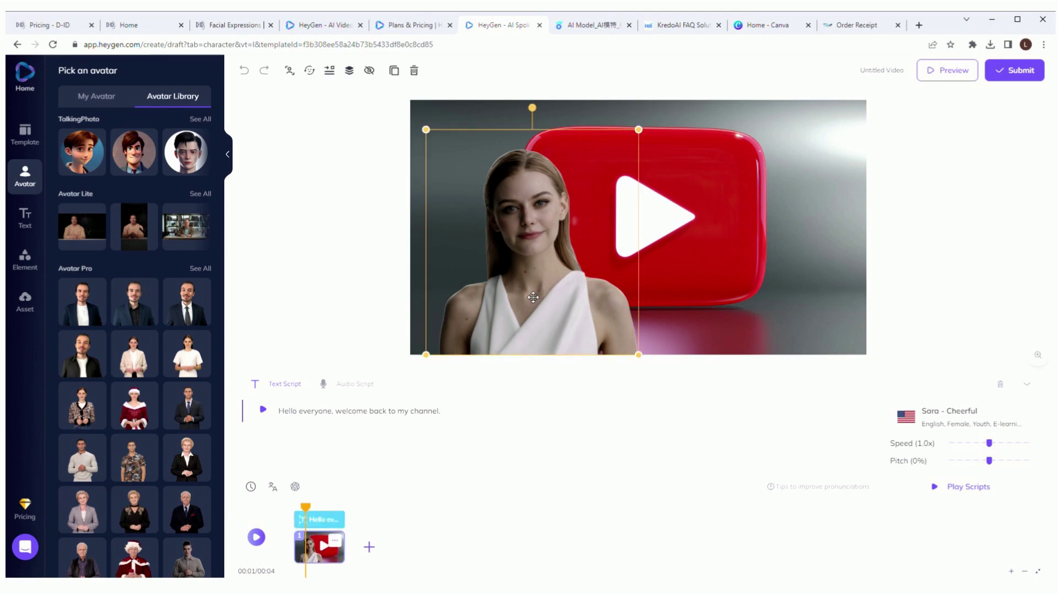
pyautogui.press('Delete')
pyautogui.click(135, 303)
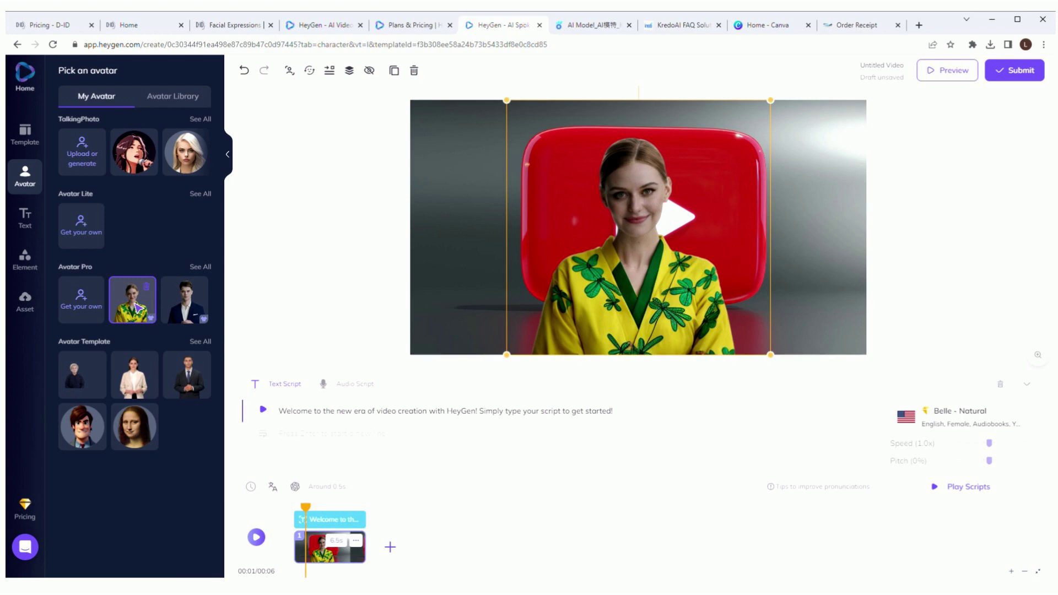
pyautogui.click(94, 439)
pyautogui.click(135, 437)
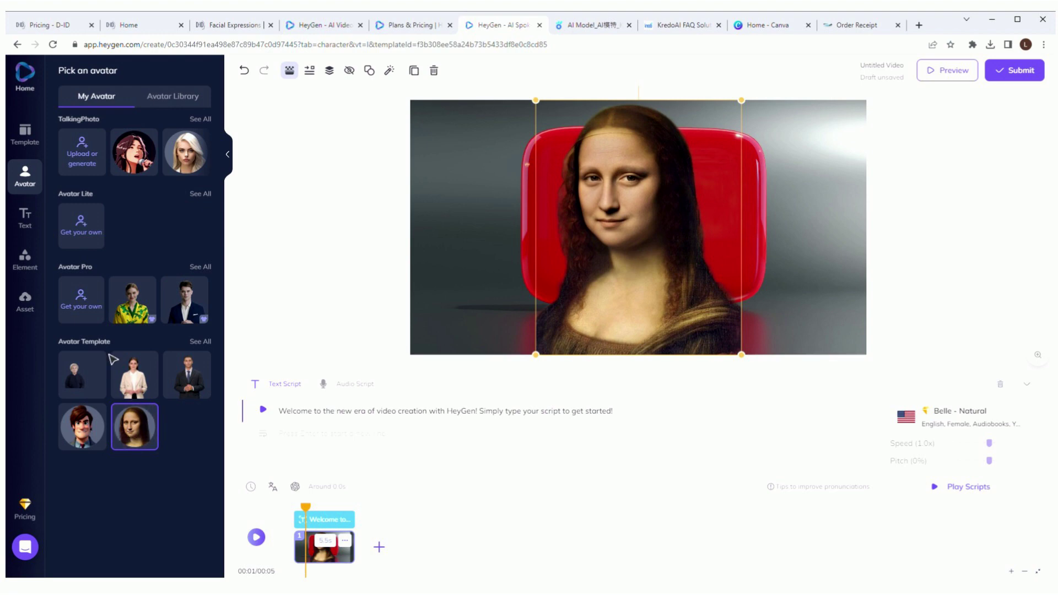
# Step: Browse the available text styles, elements, music and uploaded media assets
pyautogui.click(24, 218)
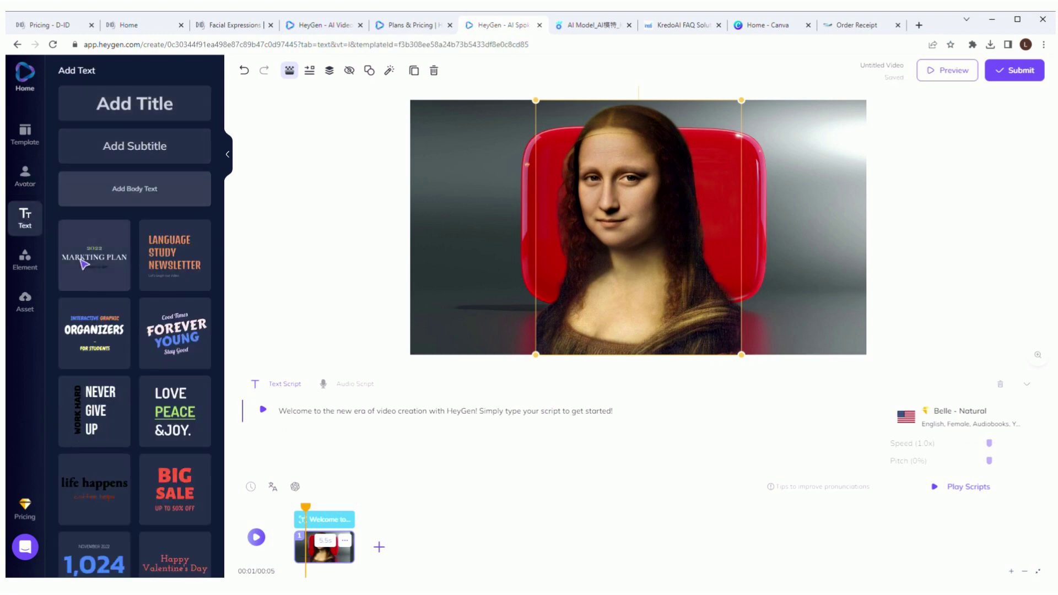
pyautogui.click(36, 263)
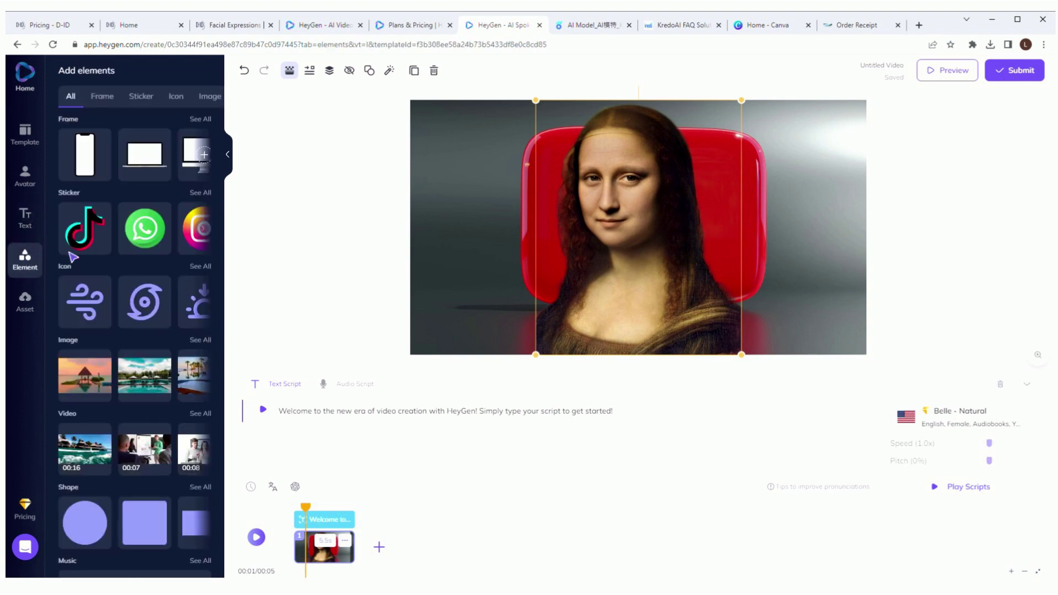
pyautogui.scroll(-1, 108, 285)
pyautogui.scroll(-5, 108, 286)
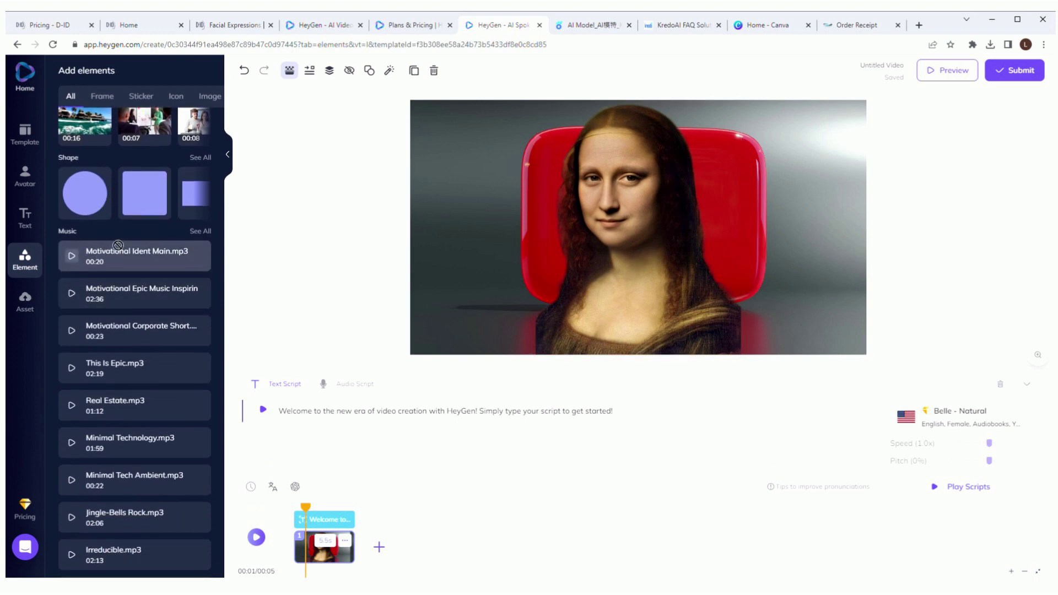
pyautogui.scroll(-11, 118, 276)
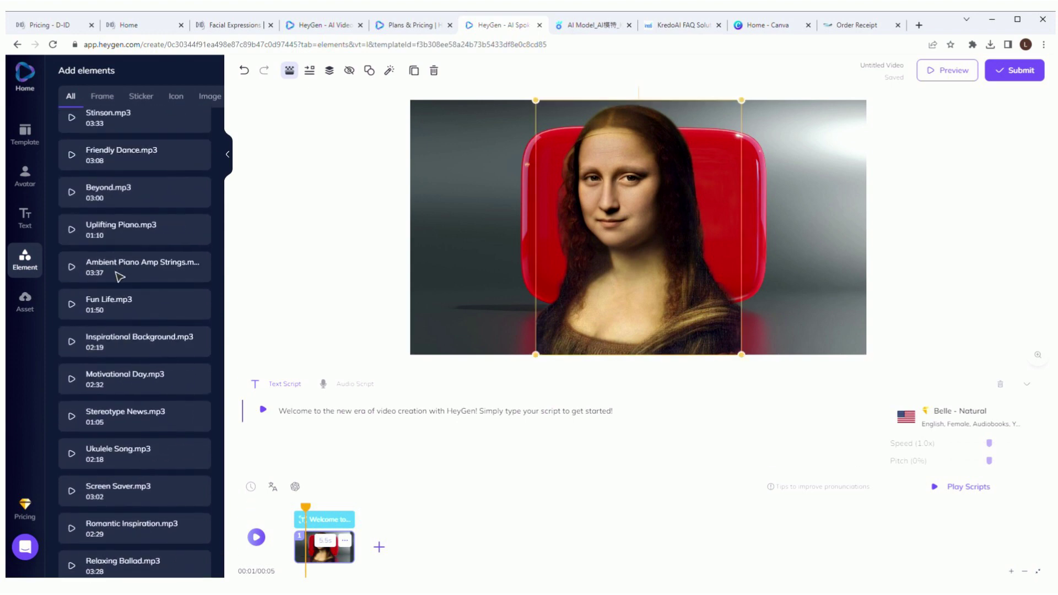
pyautogui.click(28, 301)
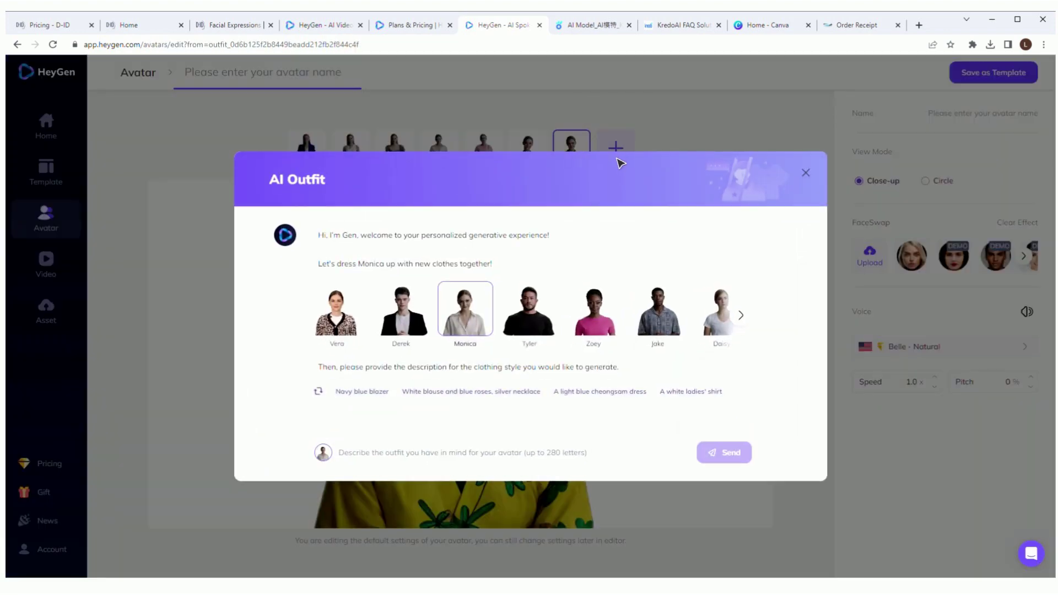
# Step: Request 'a white robe' in AI Outfit and choose the long white hooded robe result
pyautogui.click(399, 461)
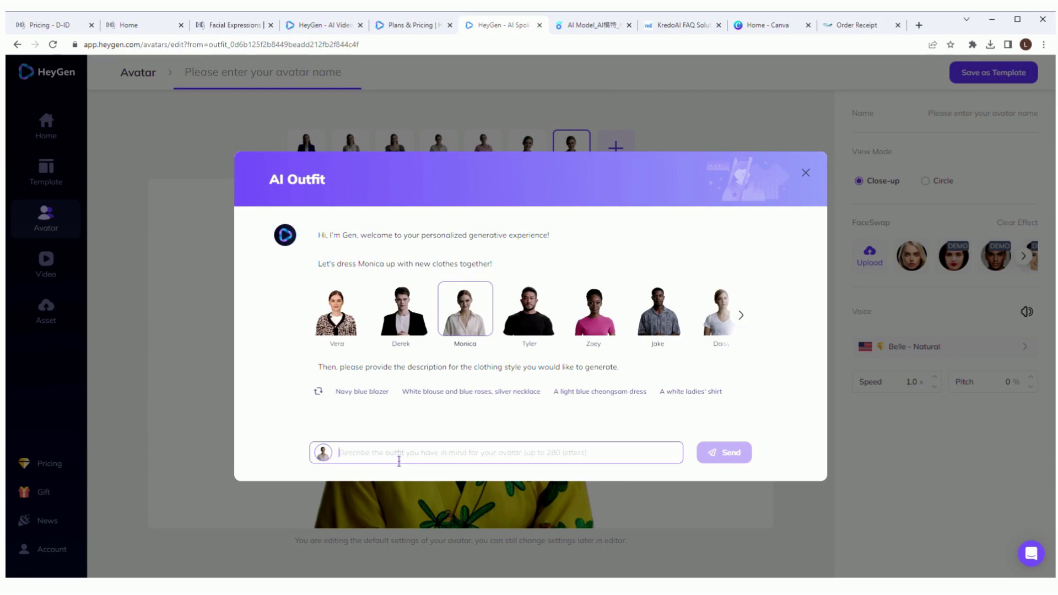
pyautogui.write('a white robe')
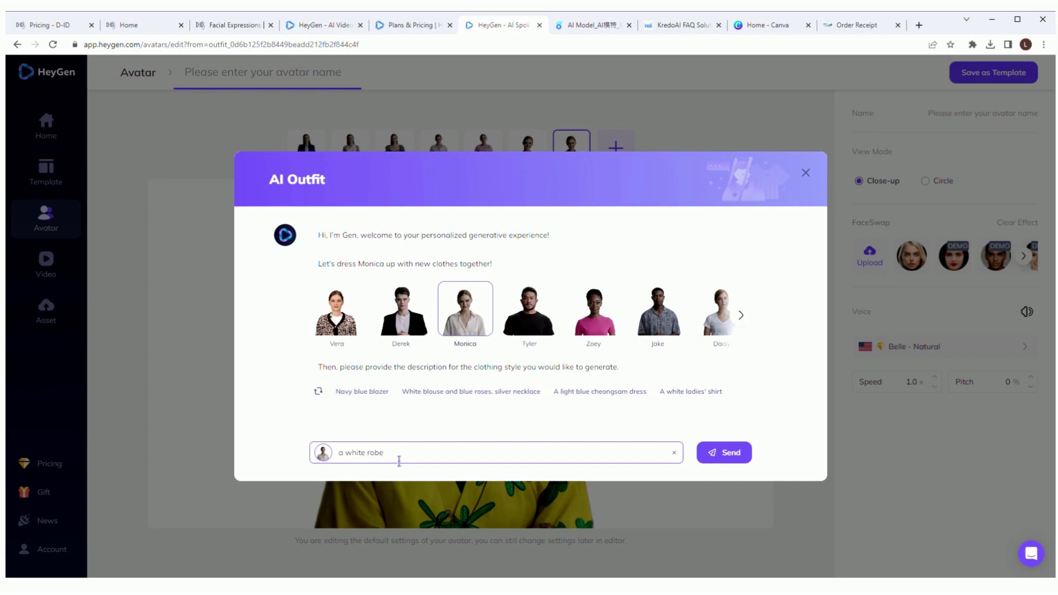
pyautogui.click(728, 456)
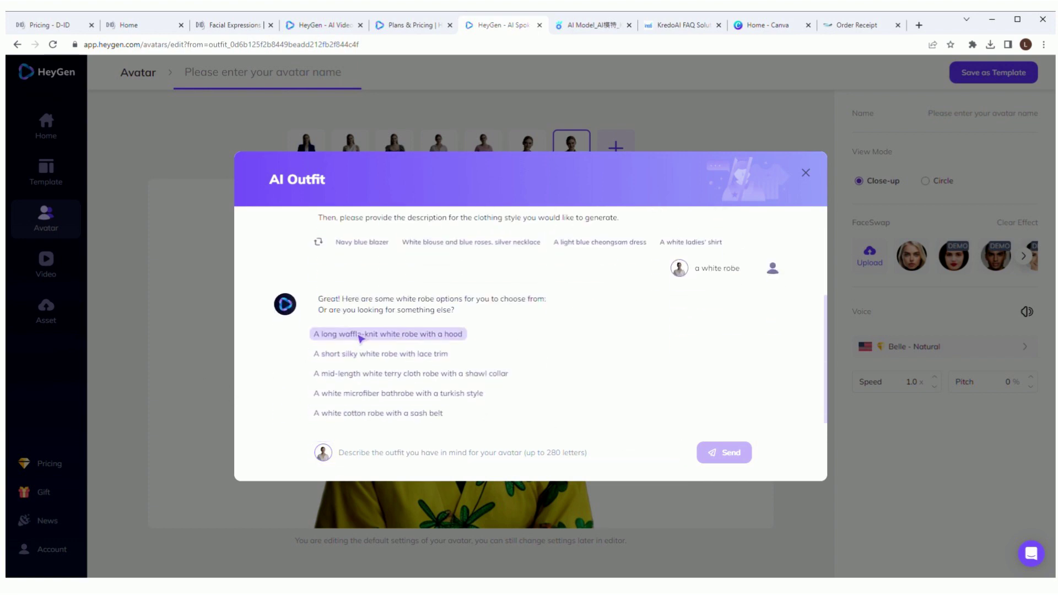
pyautogui.click(361, 334)
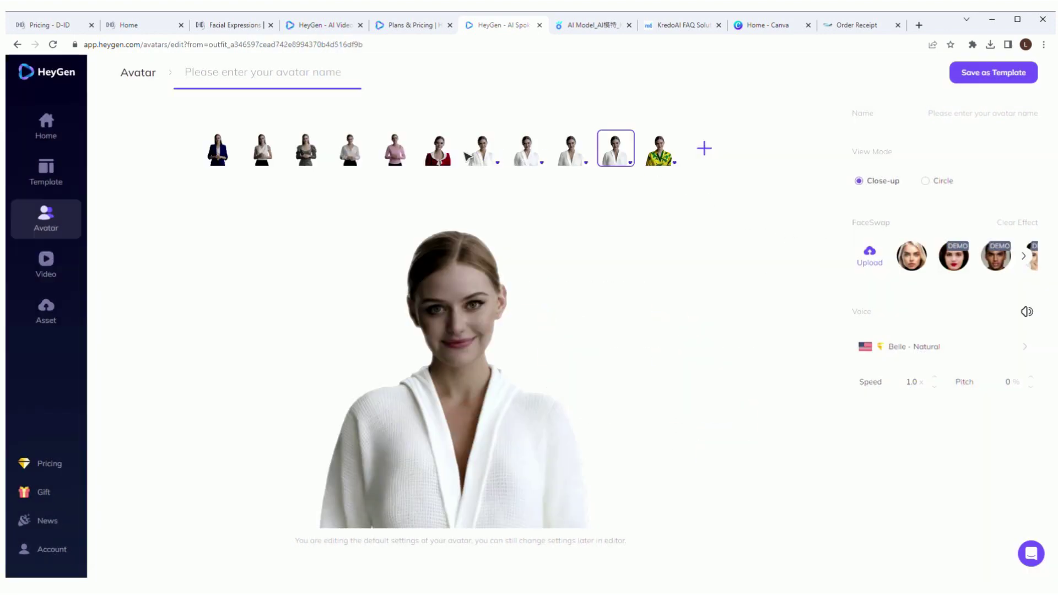
# Step: Switch the avatar to the red Christmas outfit and face-swap it with an uploaded photo
pyautogui.click(439, 157)
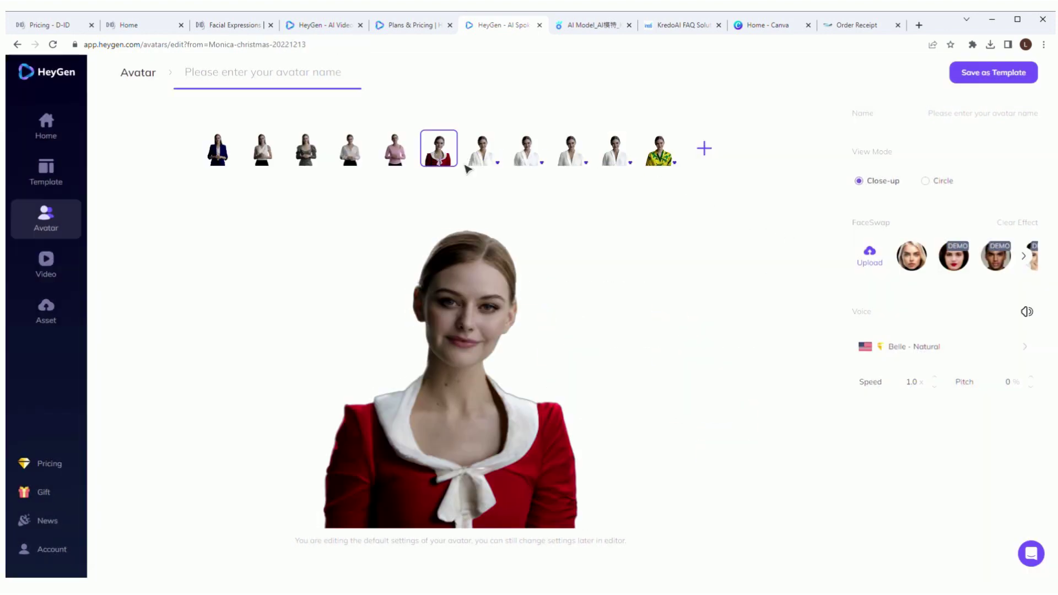
pyautogui.click(912, 255)
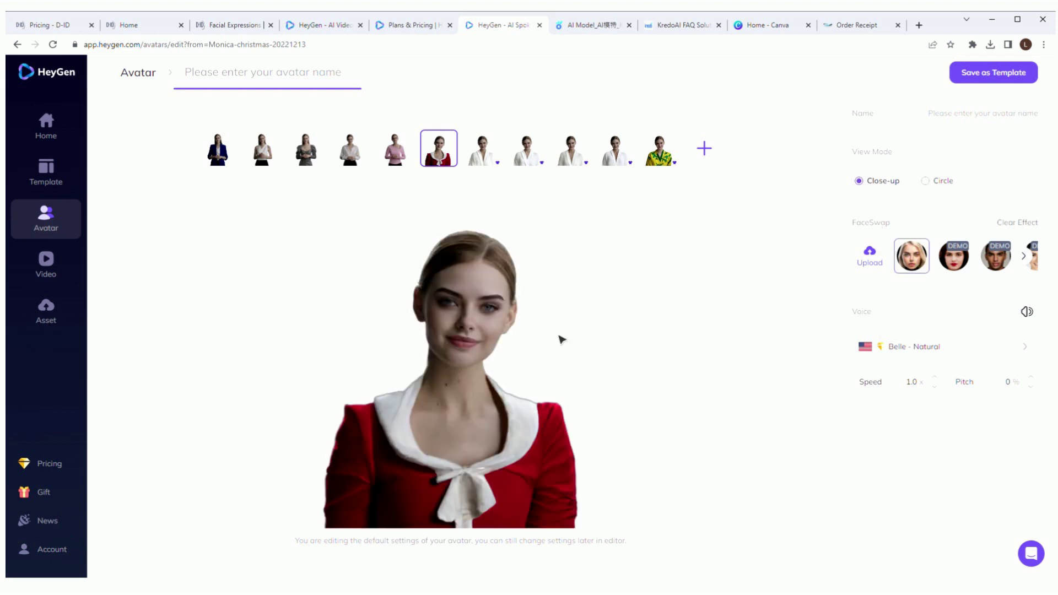
pyautogui.click(875, 253)
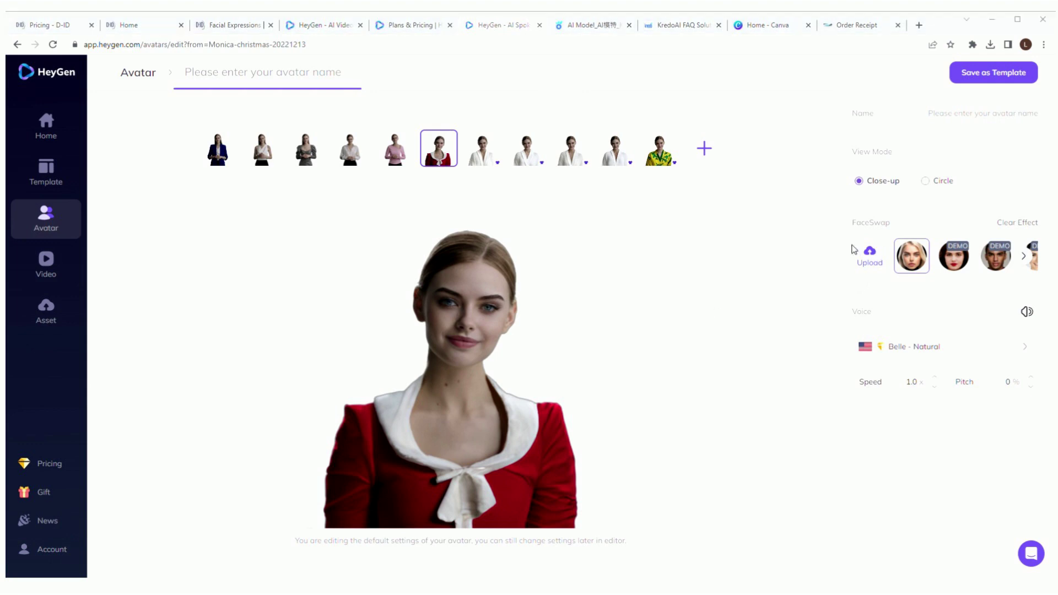
pyautogui.doubleClick(125, 140)
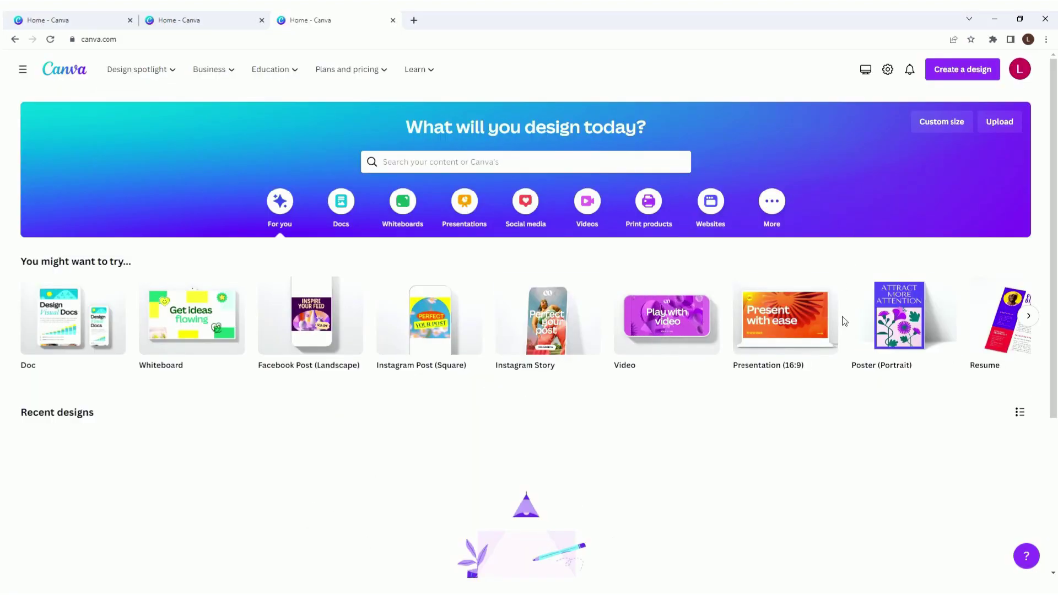
# Step: Place the uploaded blonde woman's photo on a new portrait design and start Magic Edit on it
pyautogui.click(887, 320)
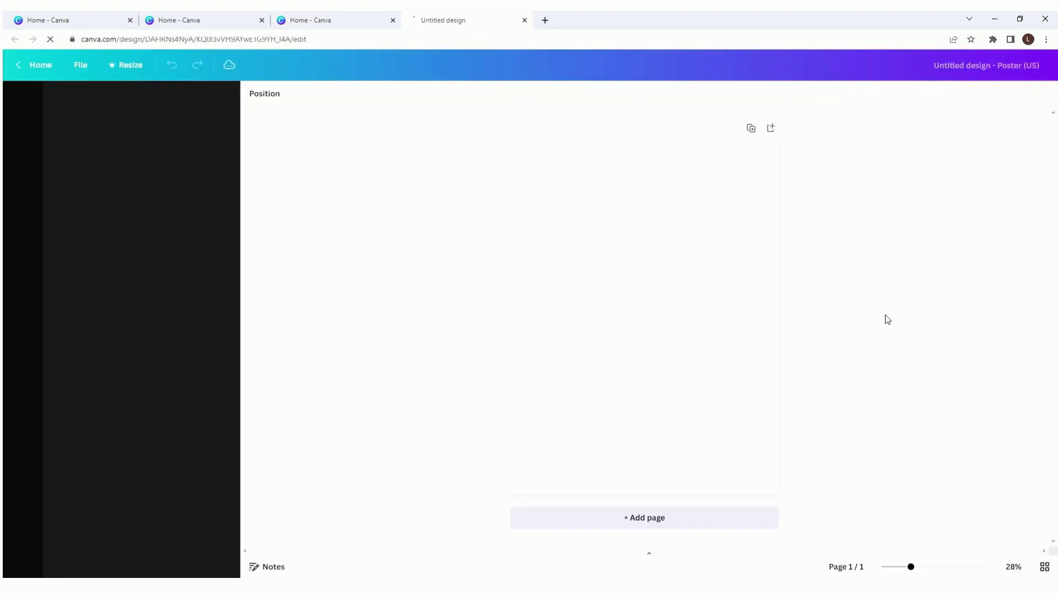
pyautogui.click(15, 259)
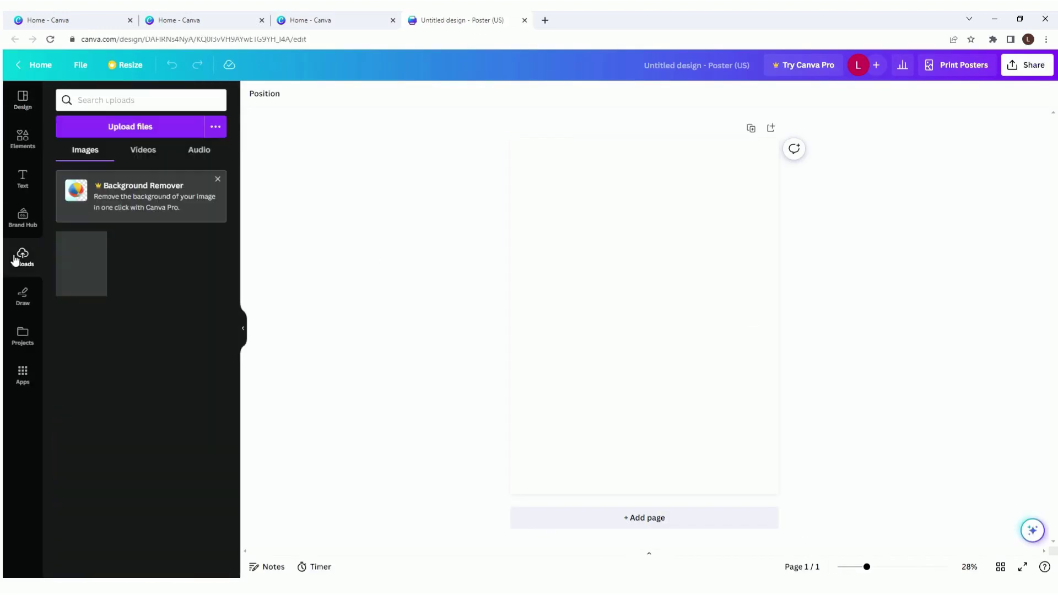
pyautogui.moveTo(85, 263); pyautogui.dragTo(527, 283)
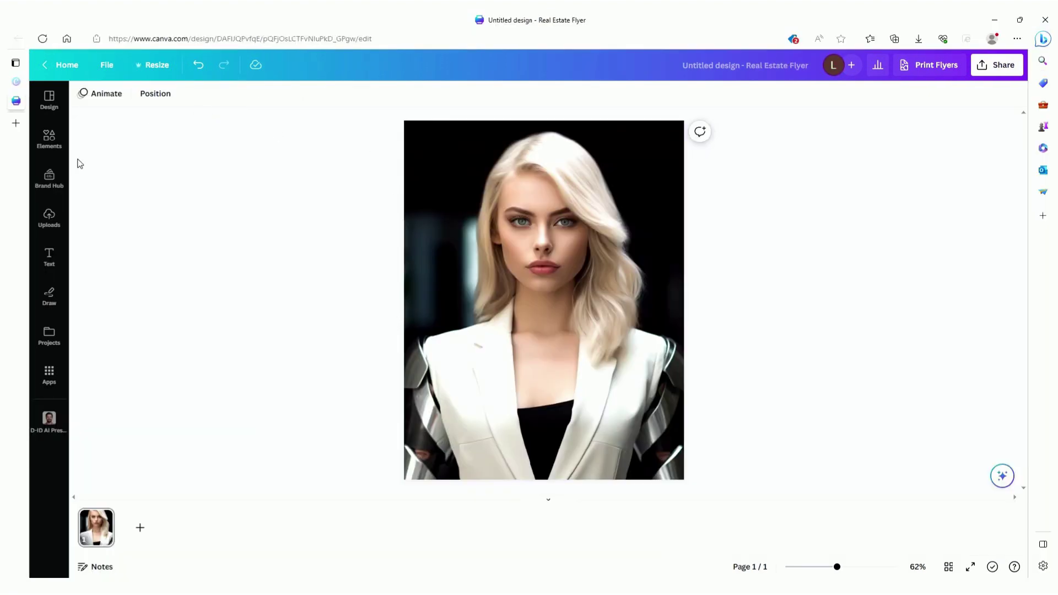
pyautogui.click(449, 213)
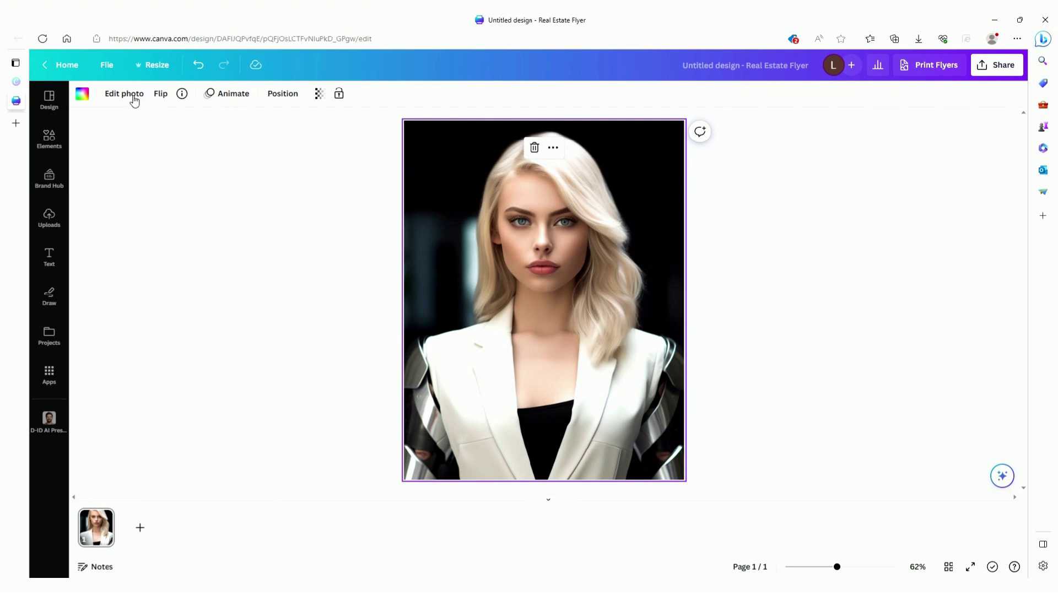
pyautogui.click(135, 98)
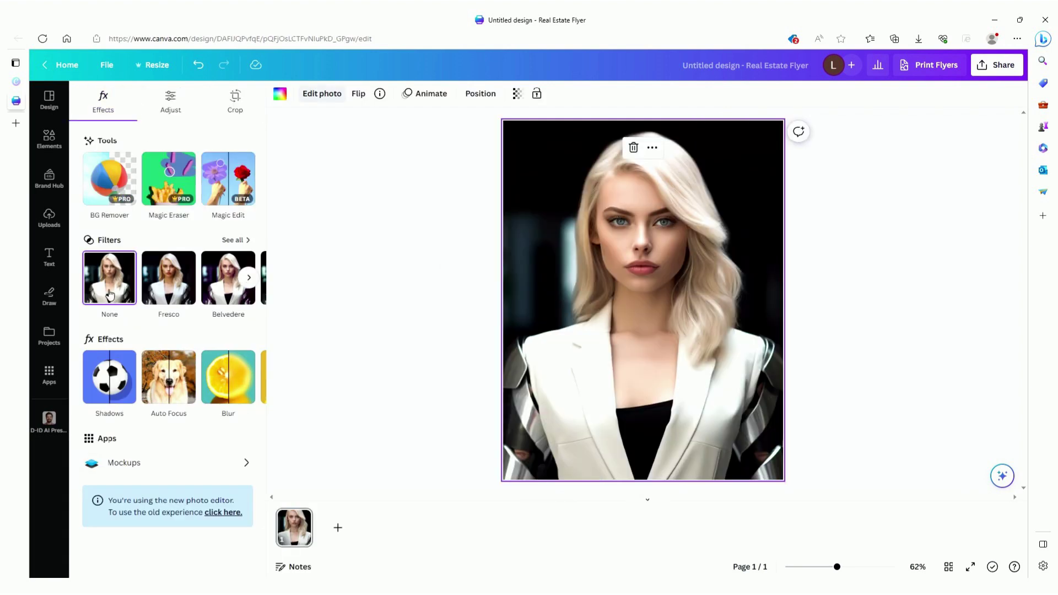
pyautogui.click(228, 187)
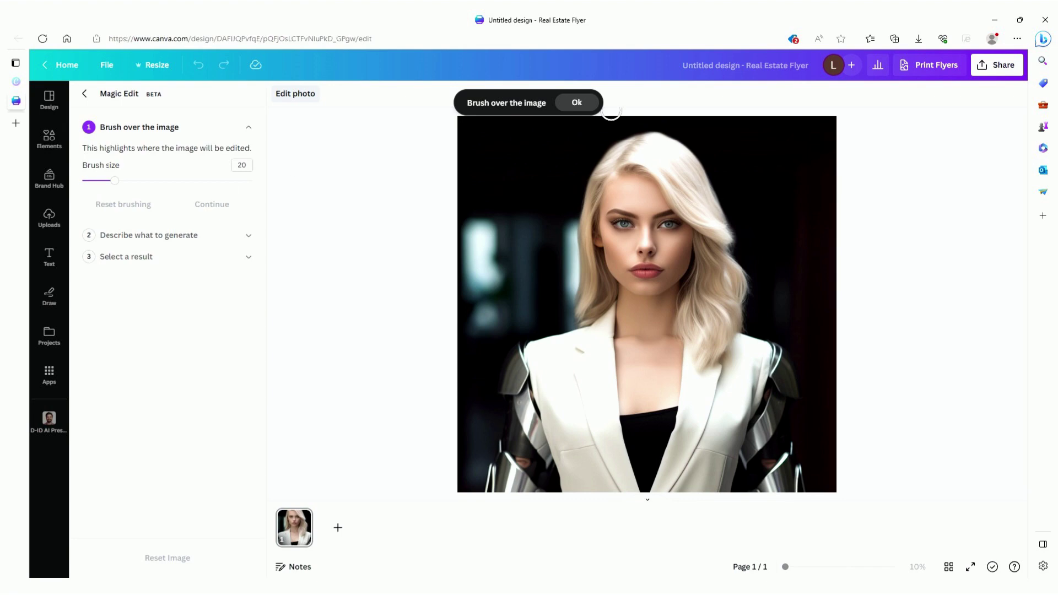
# Step: Brush over the white jacket and apply the grey-jacket Magic Edit result
pyautogui.click(577, 103)
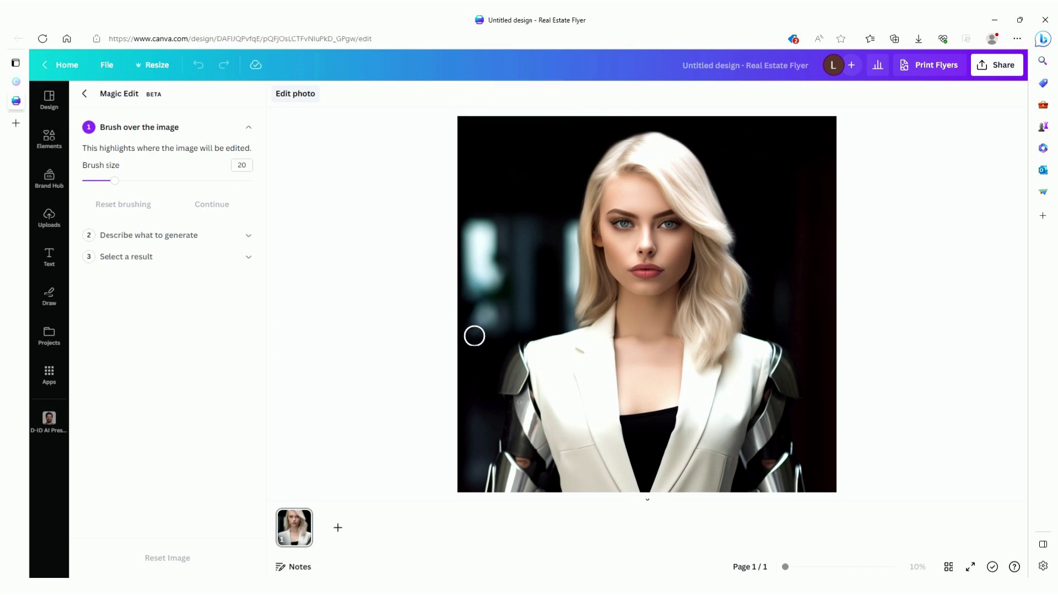
pyautogui.moveTo(521, 348)
pyautogui.mouseDown()
pyautogui.moveTo(491, 483)
pyautogui.moveTo(526, 447)
pyautogui.moveTo(505, 490)
pyautogui.moveTo(541, 454)
pyautogui.moveTo(548, 347)
pyautogui.moveTo(535, 351)
pyautogui.moveTo(610, 313)
pyautogui.moveTo(581, 333)
pyautogui.moveTo(597, 385)
pyautogui.moveTo(578, 373)
pyautogui.moveTo(564, 501)
pyautogui.moveTo(589, 453)
pyautogui.moveTo(638, 498)
pyautogui.moveTo(608, 440)
pyautogui.moveTo(600, 346)
pyautogui.moveTo(615, 446)
pyautogui.moveTo(612, 328)
pyautogui.moveTo(658, 487)
pyautogui.moveTo(713, 367)
pyautogui.moveTo(670, 450)
pyautogui.moveTo(693, 341)
pyautogui.moveTo(727, 339)
pyautogui.moveTo(781, 357)
pyautogui.moveTo(810, 484)
pyautogui.moveTo(754, 454)
pyautogui.moveTo(731, 501)
pyautogui.moveTo(687, 481)
pyautogui.moveTo(735, 385)
pyautogui.moveTo(726, 407)
pyautogui.moveTo(788, 477)
pyautogui.moveTo(771, 419)
pyautogui.moveTo(722, 348)
pyautogui.mouseUp()
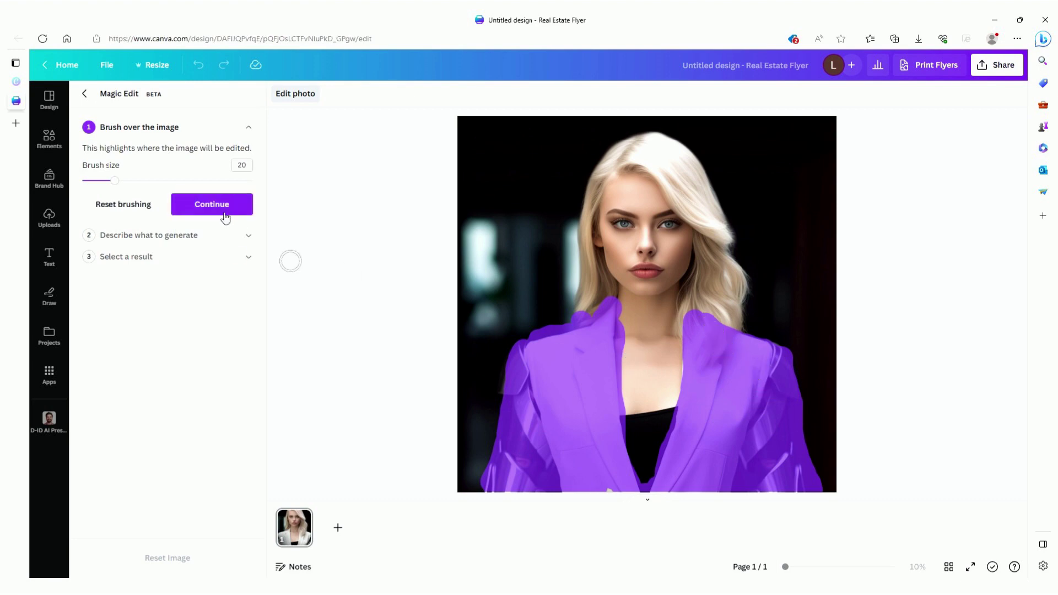
pyautogui.click(215, 204)
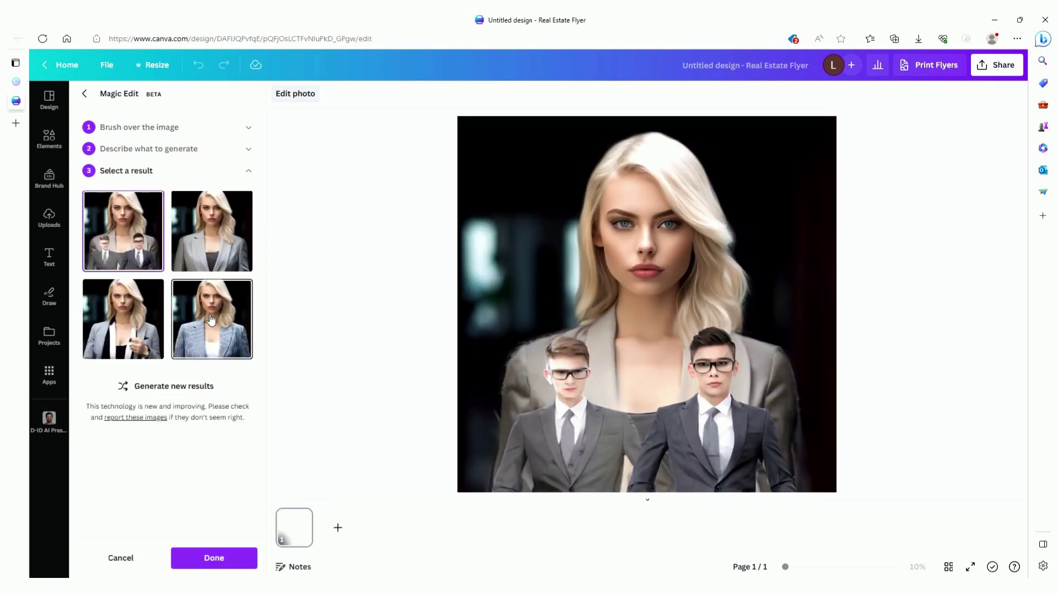
pyautogui.click(212, 319)
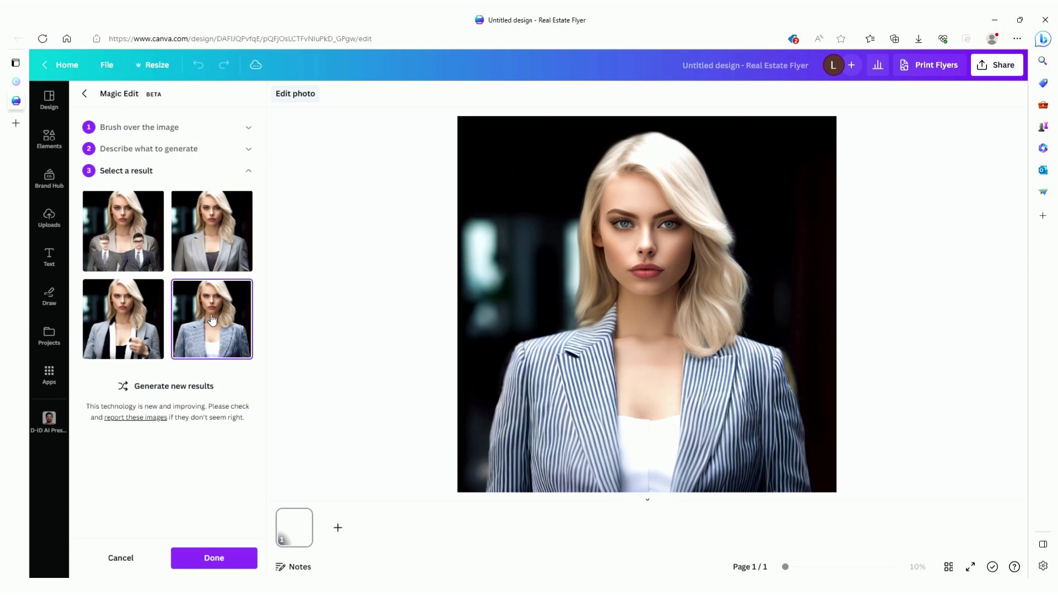
pyautogui.click(220, 241)
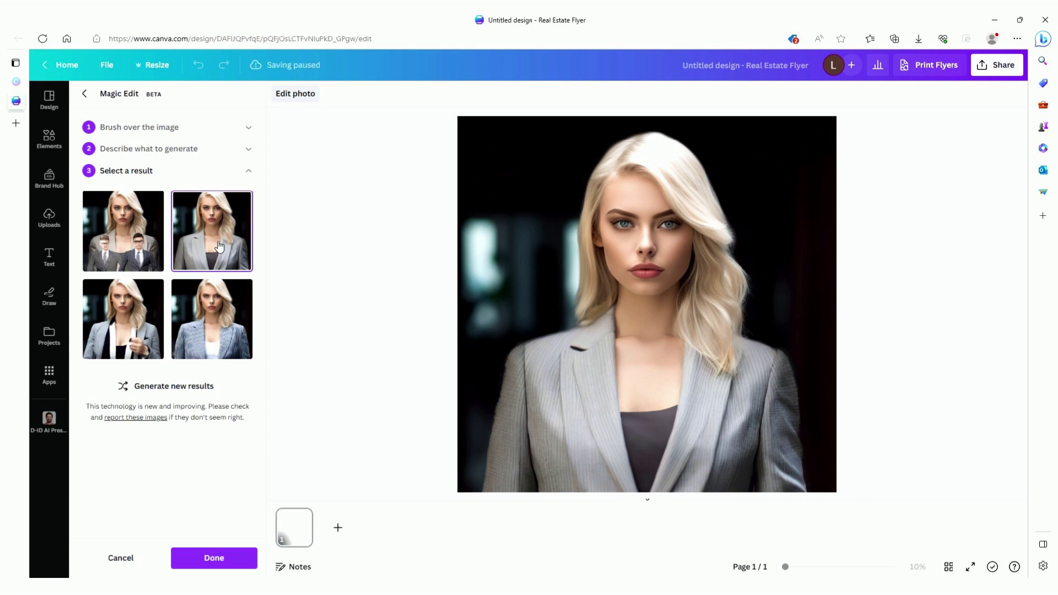
pyautogui.click(214, 558)
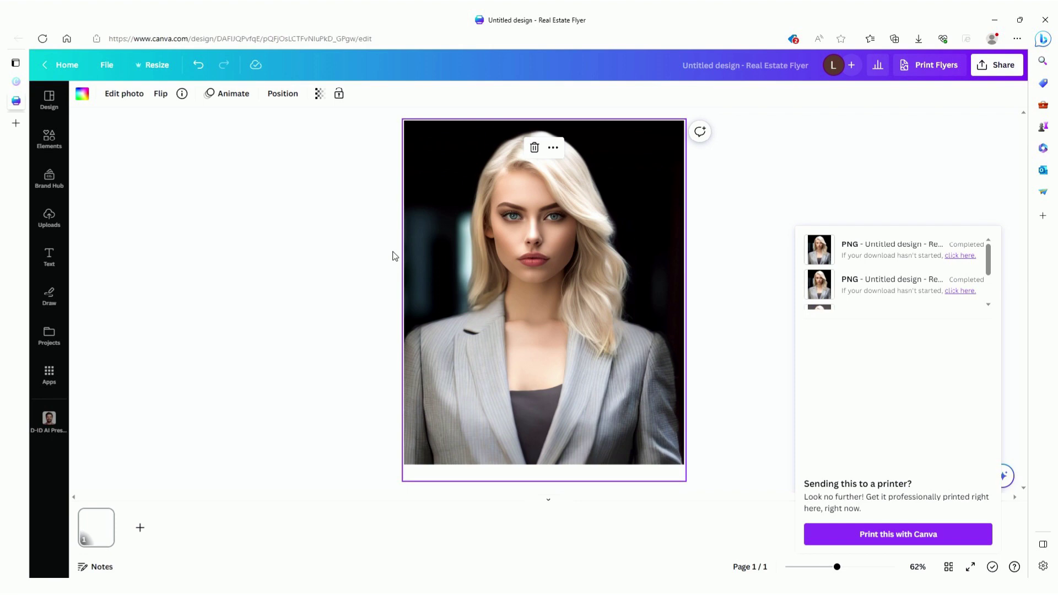
# Step: Reopen Magic Edit on the portrait with brush size 24 and paint over the left shoulder
pyautogui.click(270, 327)
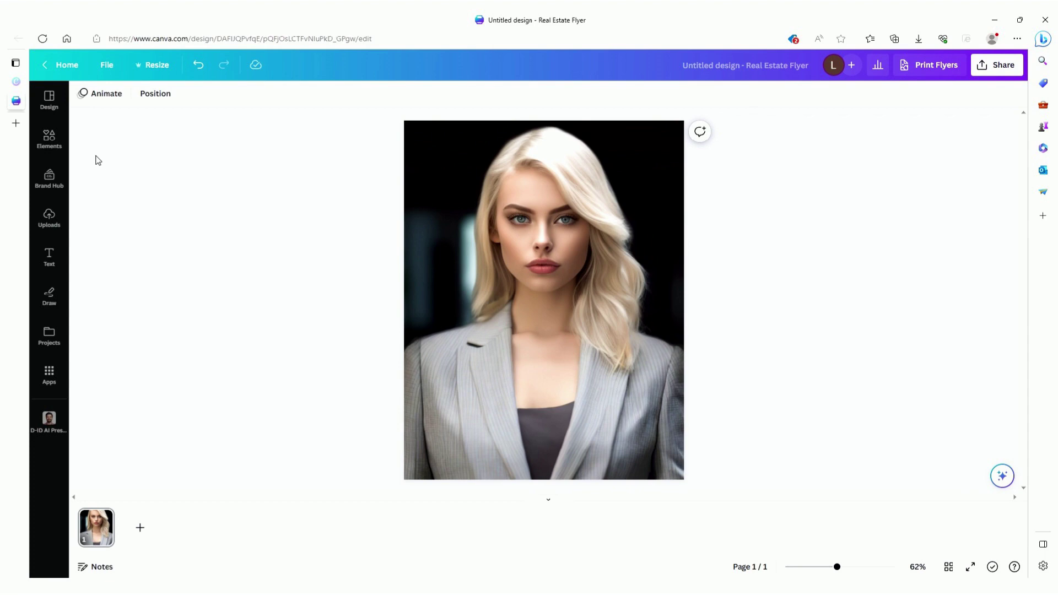
pyautogui.click(440, 213)
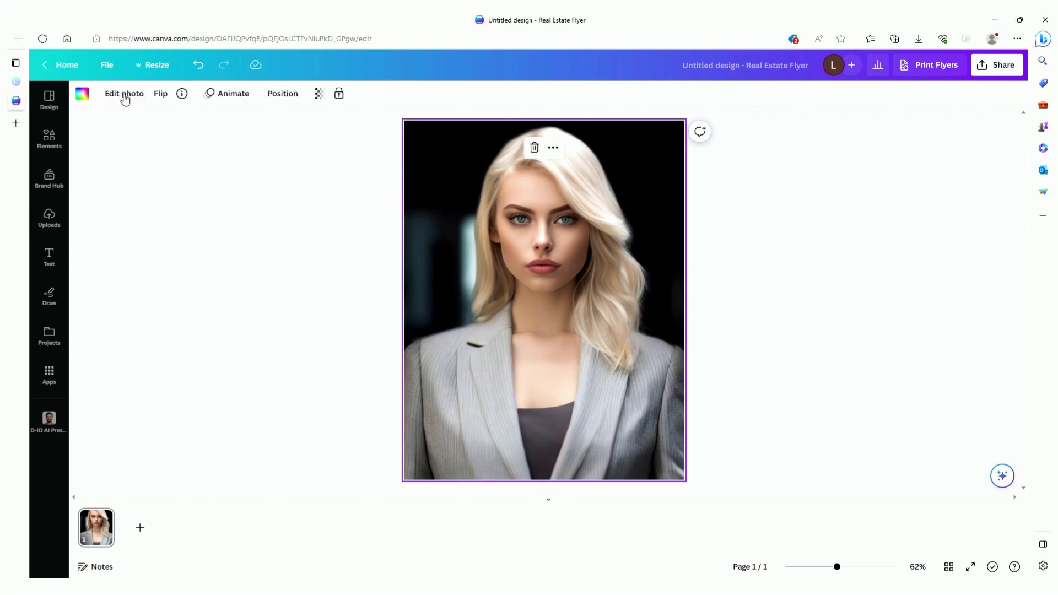
pyautogui.click(124, 94)
pyautogui.click(223, 186)
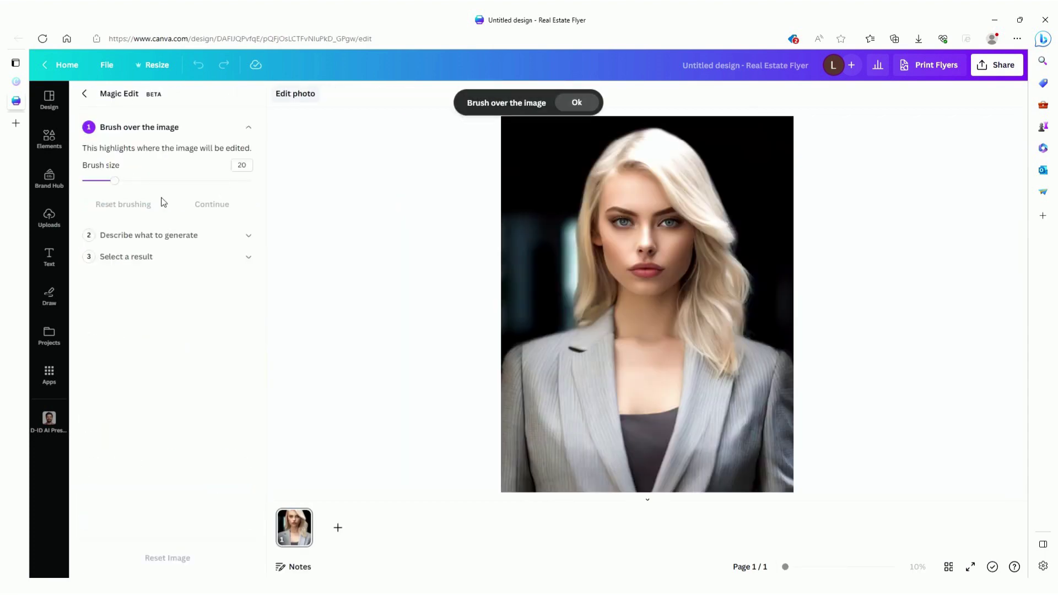
pyautogui.moveTo(116, 180); pyautogui.dragTo(121, 181)
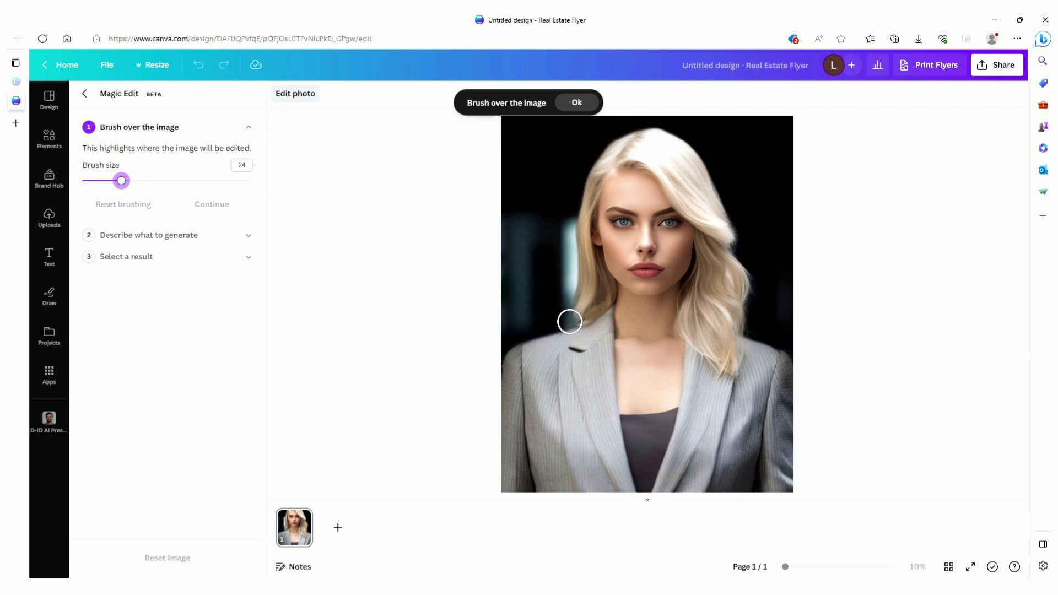
pyautogui.moveTo(576, 306)
pyautogui.mouseDown()
pyautogui.moveTo(586, 344)
pyautogui.moveTo(601, 307)
pyautogui.moveTo(605, 361)
pyautogui.moveTo(557, 364)
pyautogui.moveTo(585, 300)
pyautogui.mouseUp()
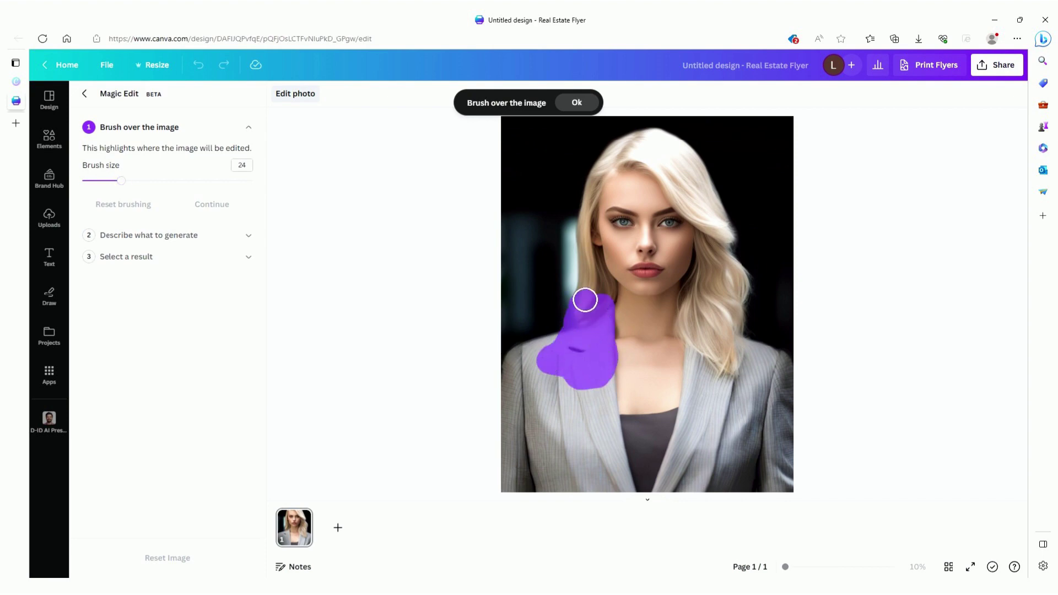
# Step: Generate 'blonde hair' results for the painted area, regenerate, and preview the options
pyautogui.click(211, 204)
pyautogui.write('blonde hair')
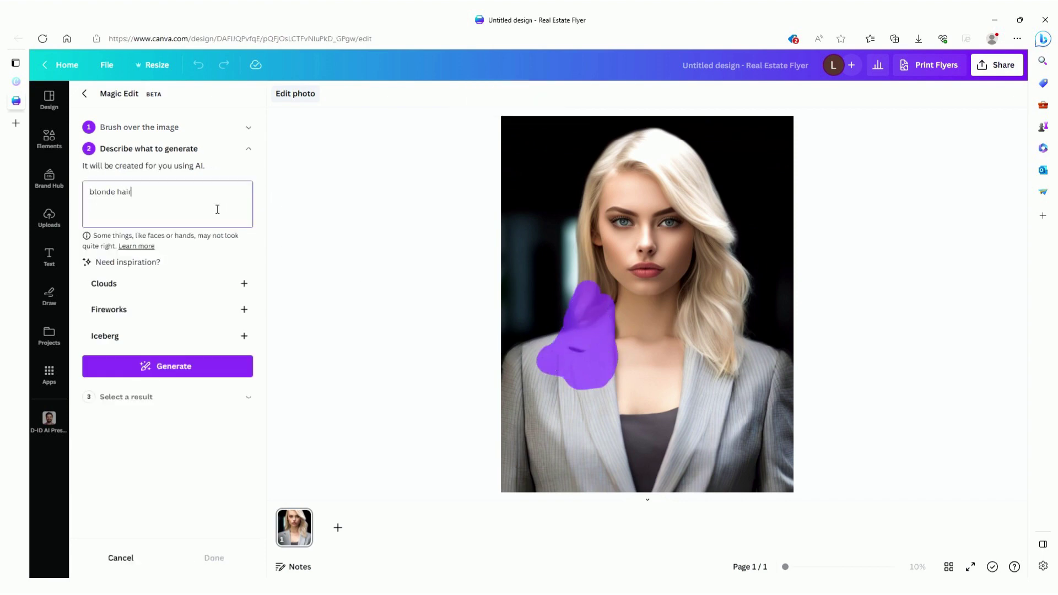
pyautogui.click(175, 366)
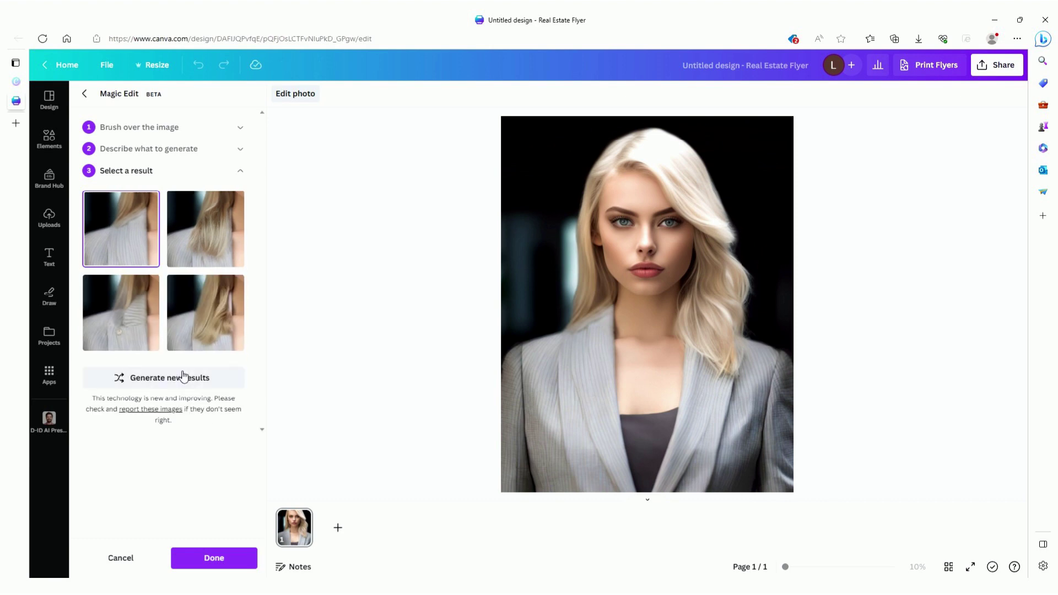
pyautogui.click(205, 236)
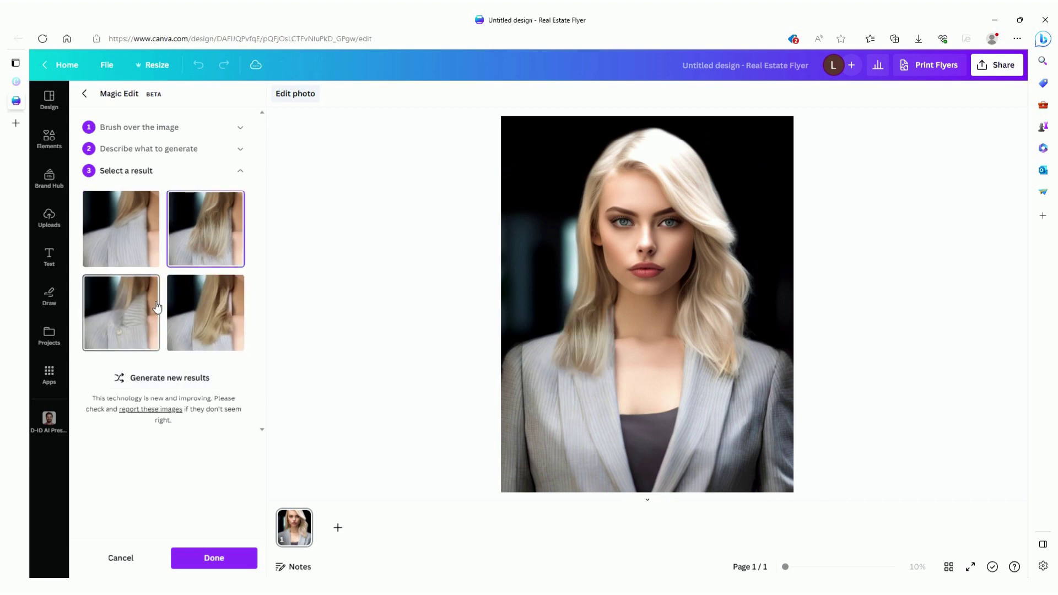
pyautogui.click(170, 377)
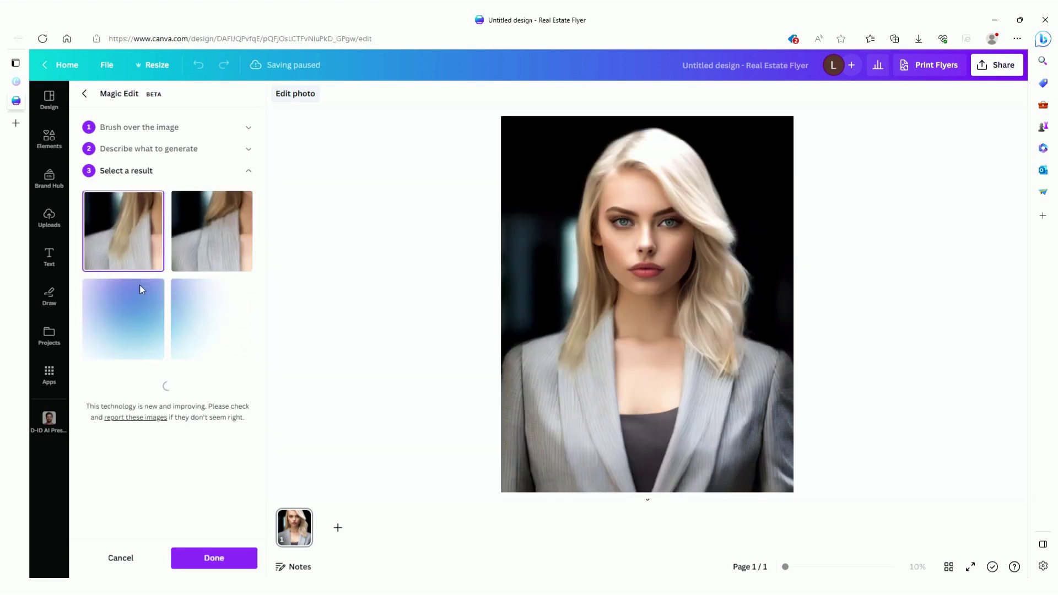
pyautogui.click(209, 316)
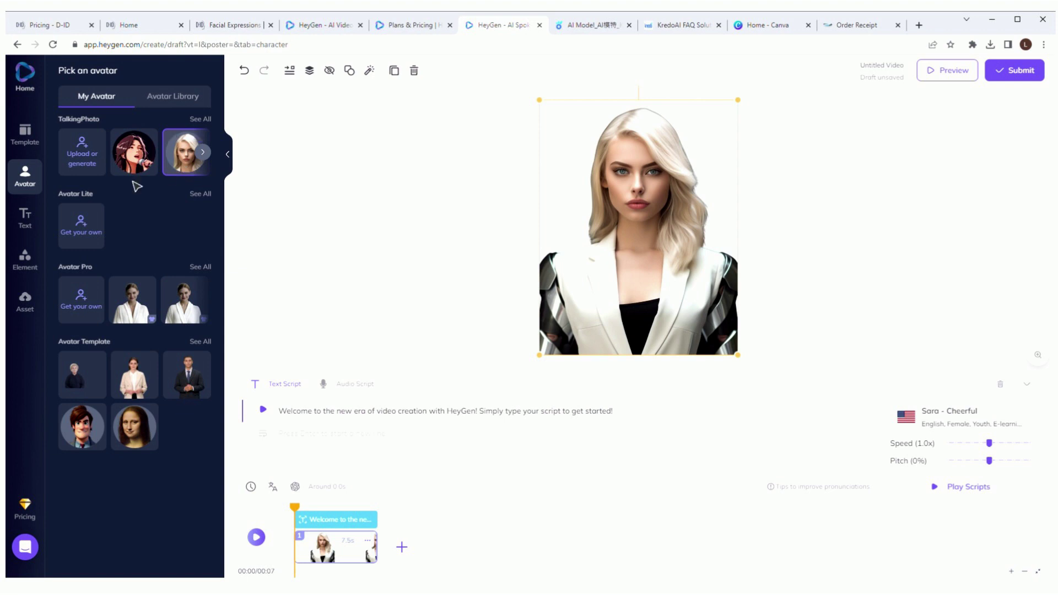
# Step: Add the sunset beach image as the scene background and reposition the avatar
pyautogui.click(32, 268)
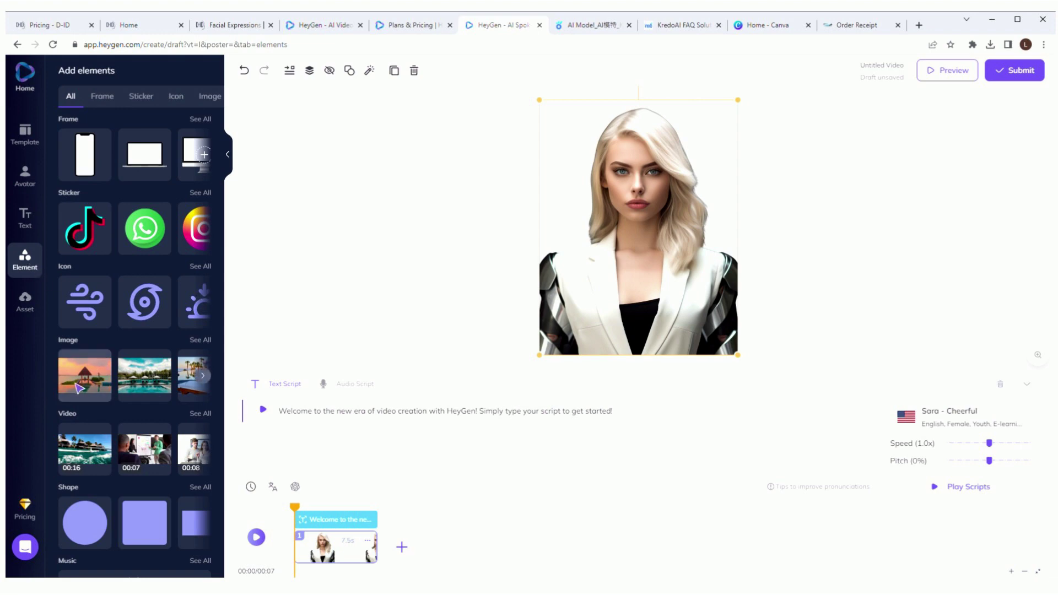
pyautogui.moveTo(79, 389); pyautogui.dragTo(320, 304)
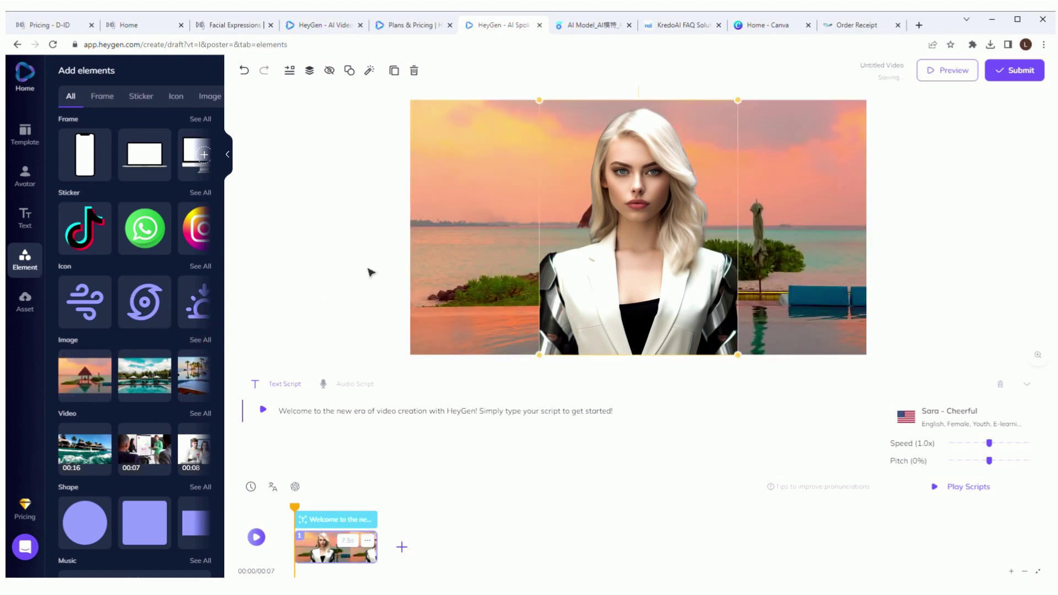
pyautogui.moveTo(647, 200); pyautogui.dragTo(519, 261)
# Step: Change the script to 'Hi, thanks for watching!' and play it back
pyautogui.tripleClick(477, 418)
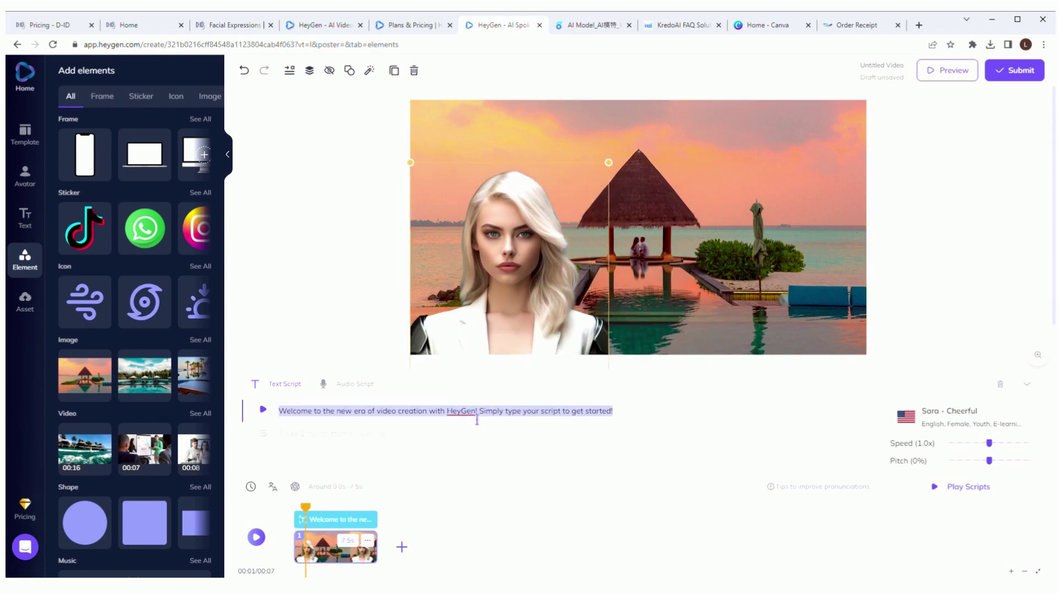
pyautogui.write('Hi, th')
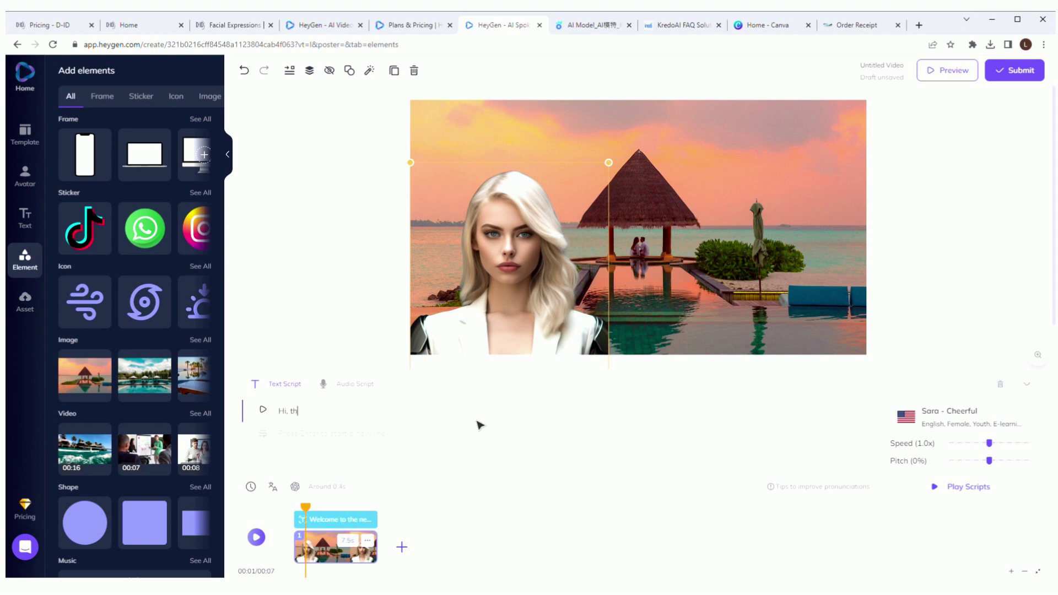
pyautogui.write('anks for watching!')
pyautogui.click(944, 487)
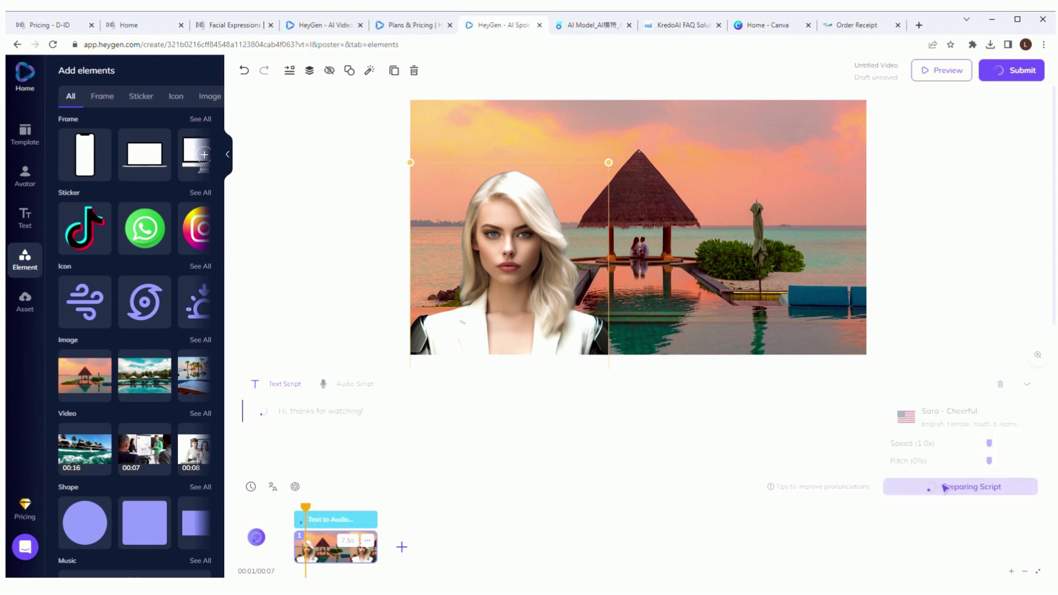